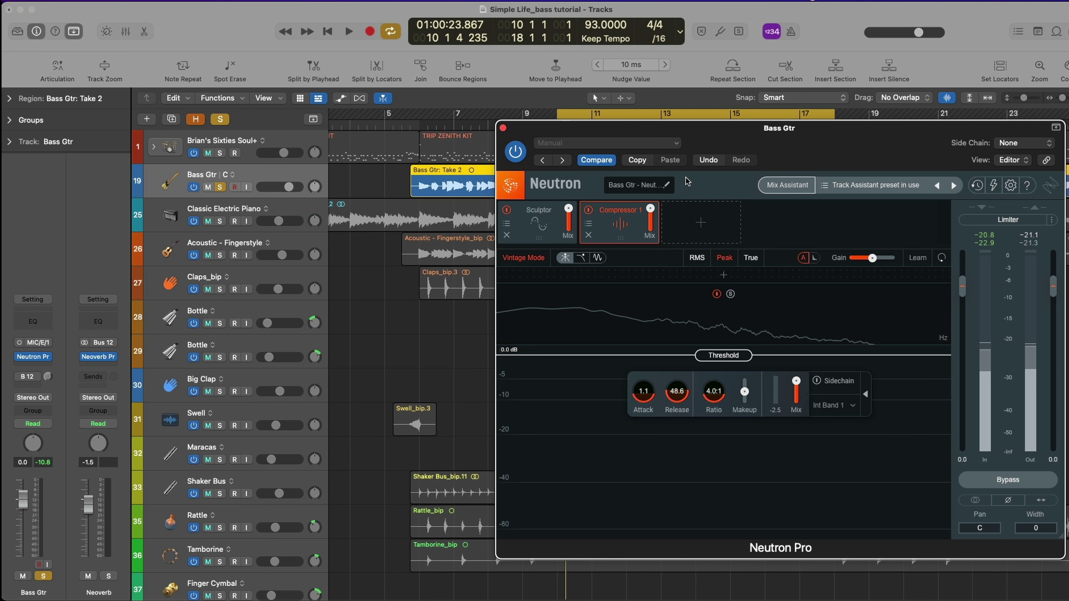
Set Compressor 1's threshold to about -15.9 dB while the looped bass section plays.
{"action": "key", "text": "space"}
{"action": "left_click_drag", "start_coordinate": [724, 355], "coordinate": [735, 419]}
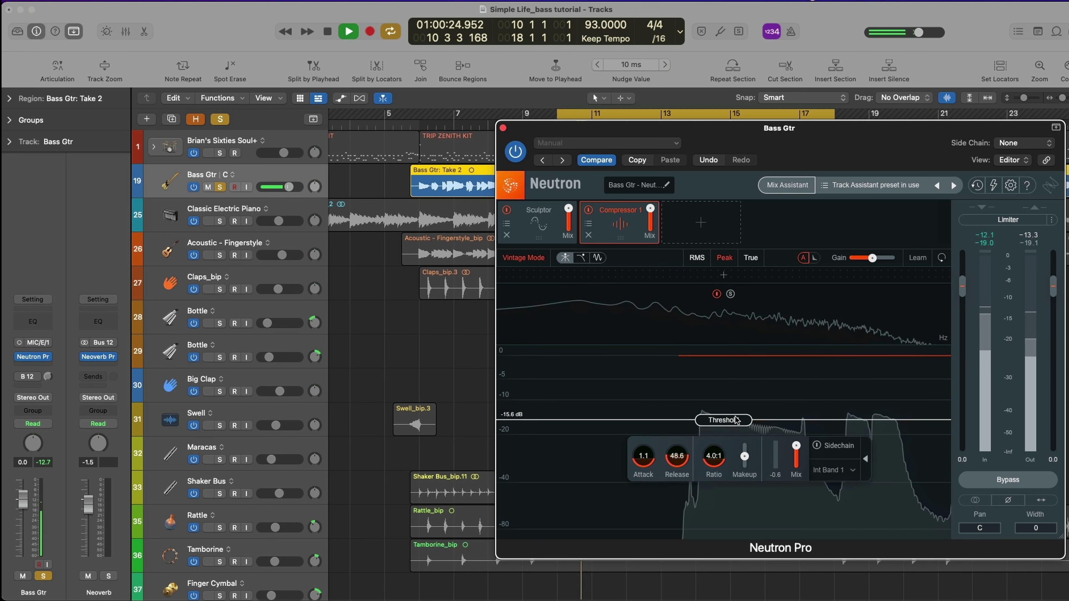
{"action": "left_click_drag", "start_coordinate": [736, 422], "coordinate": [736, 423]}
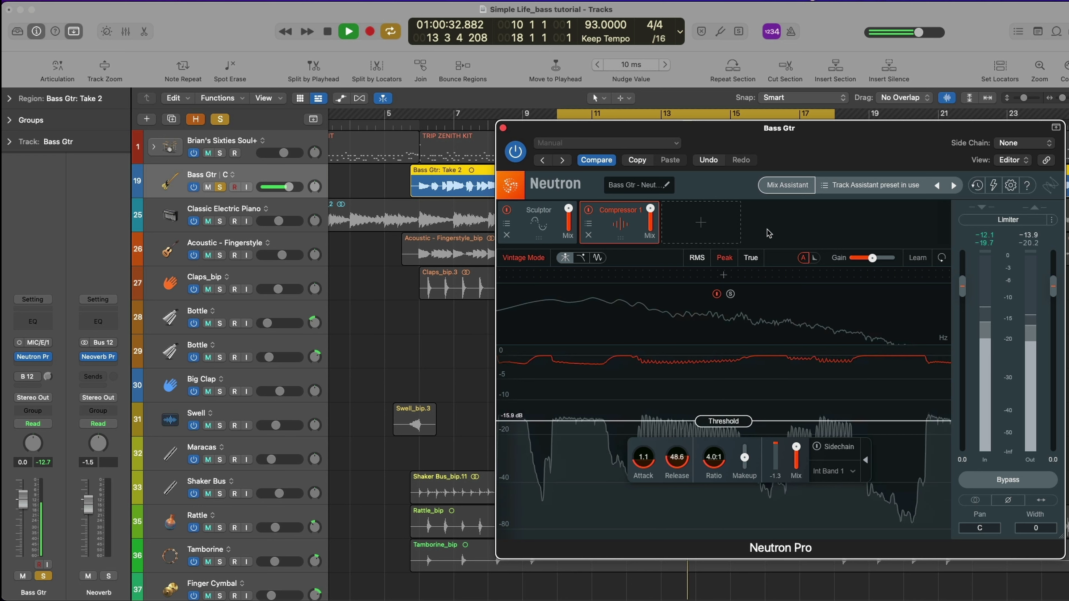
{"action": "key", "text": "space"}
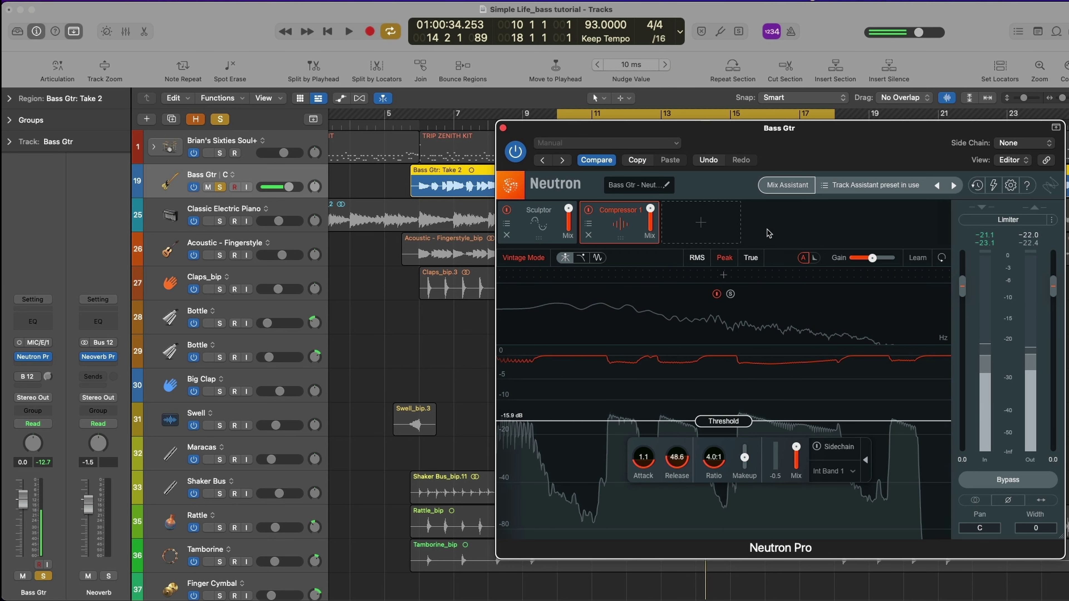
Add Compressor 2 to the bass chain in RMS mode with a 12.4 ms attack and a 4.0:1 ratio.
{"action": "left_click", "coordinate": [701, 222]}
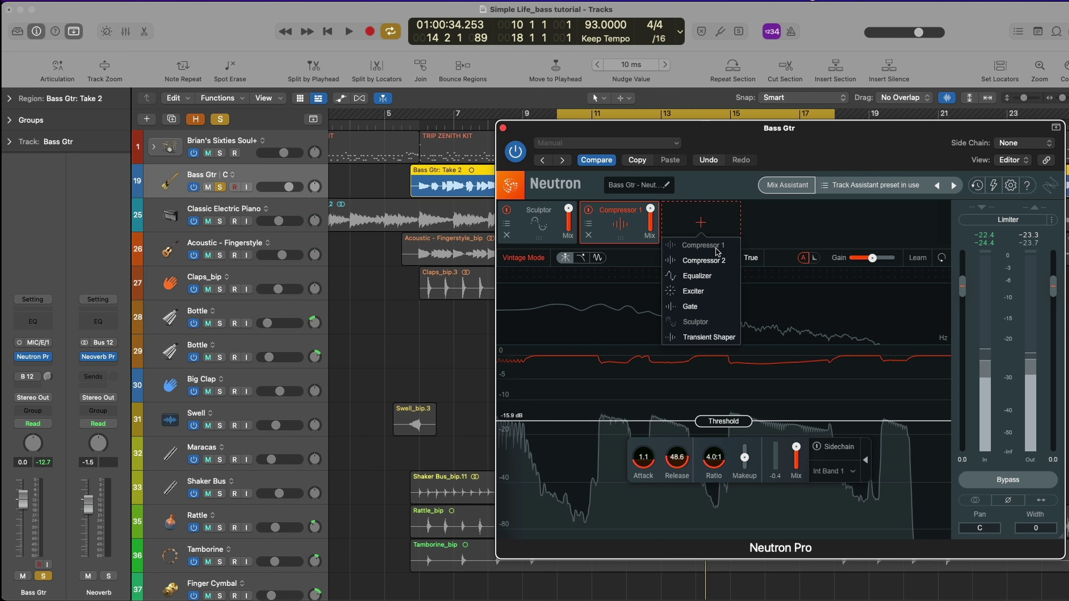
{"action": "left_click", "coordinate": [717, 261]}
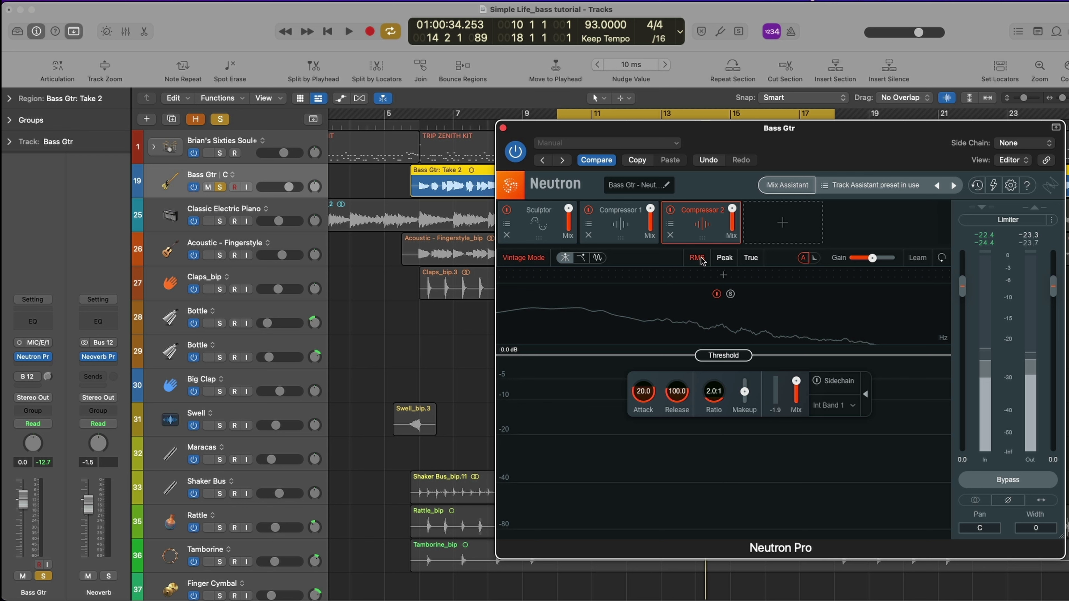
{"action": "left_click_drag", "start_coordinate": [645, 394], "coordinate": [653, 407]}
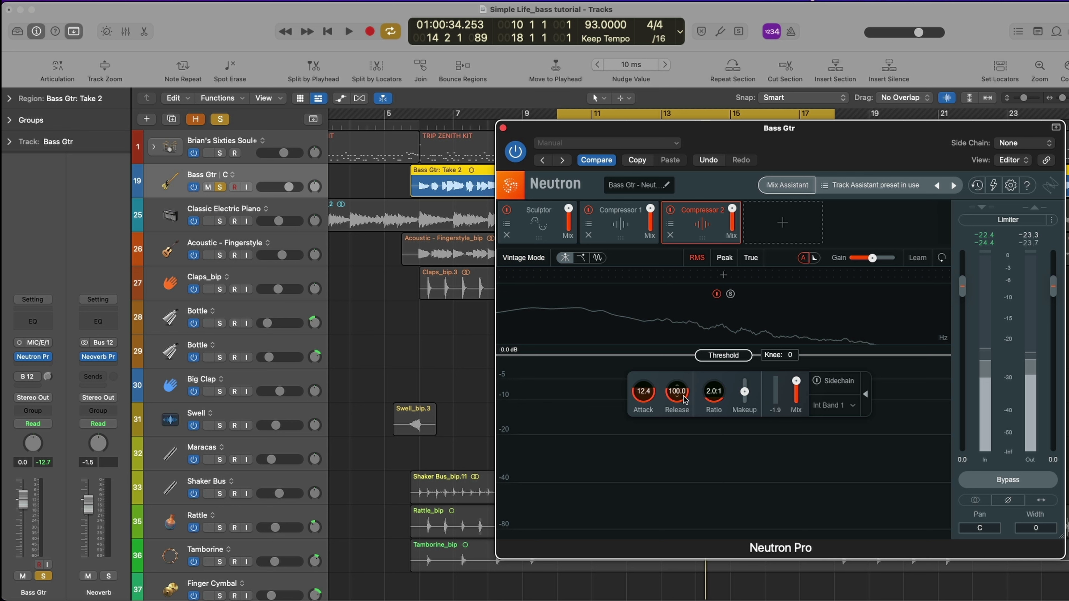
{"action": "left_click_drag", "start_coordinate": [722, 397], "coordinate": [724, 383]}
Set Compressor 2's threshold to about -23.5 dB and its attack to 14.0 ms during playback.
{"action": "key", "text": "space"}
{"action": "left_click_drag", "start_coordinate": [728, 357], "coordinate": [719, 446]}
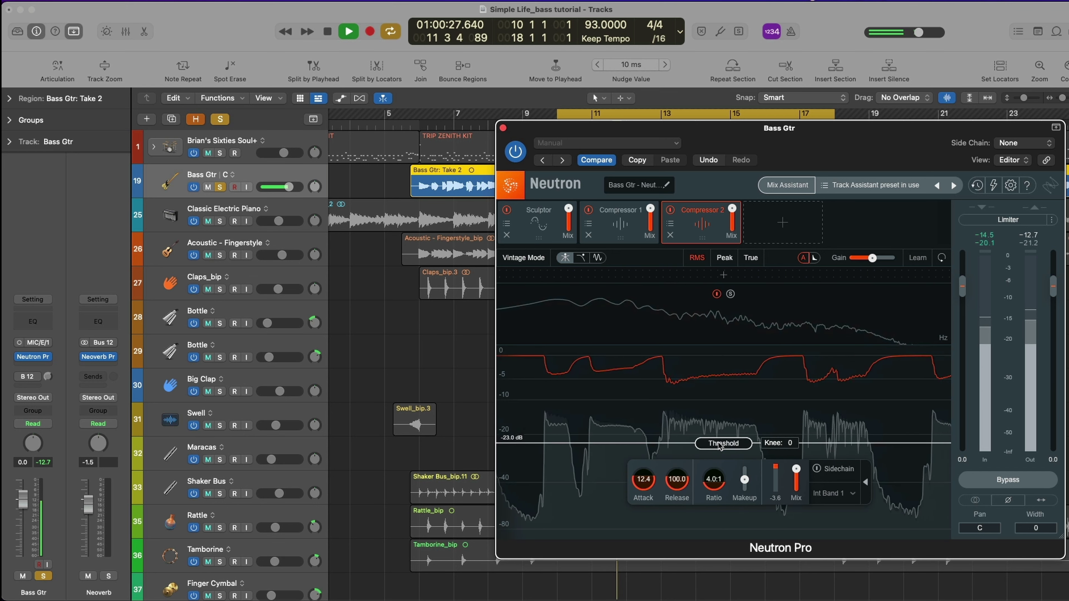
{"action": "left_click_drag", "start_coordinate": [719, 446], "coordinate": [721, 448]}
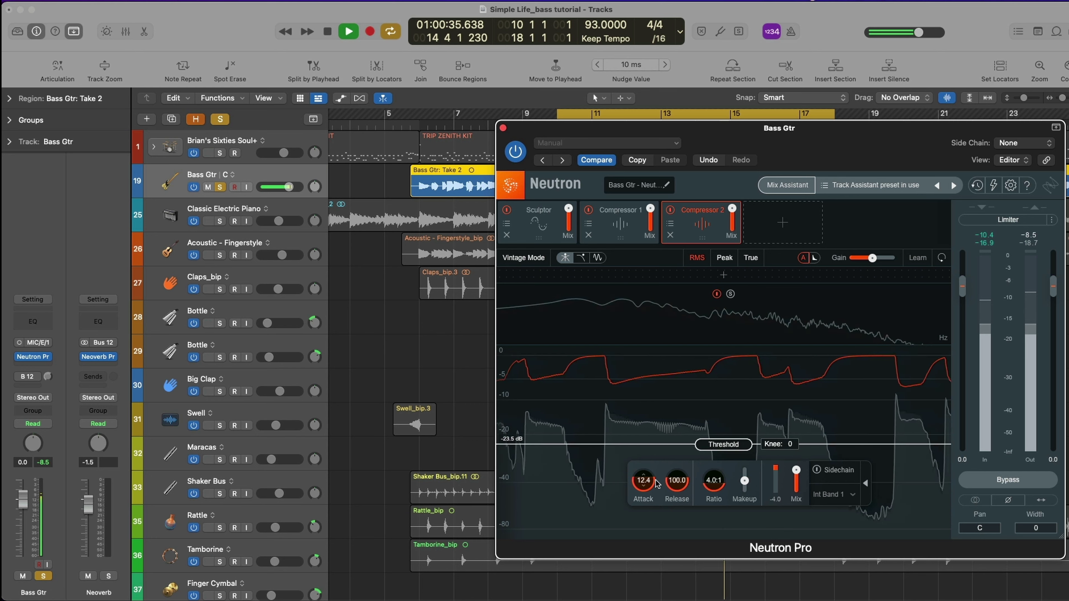
{"action": "scroll", "coordinate": [652, 484], "scroll_direction": "up", "scroll_amount": 3}
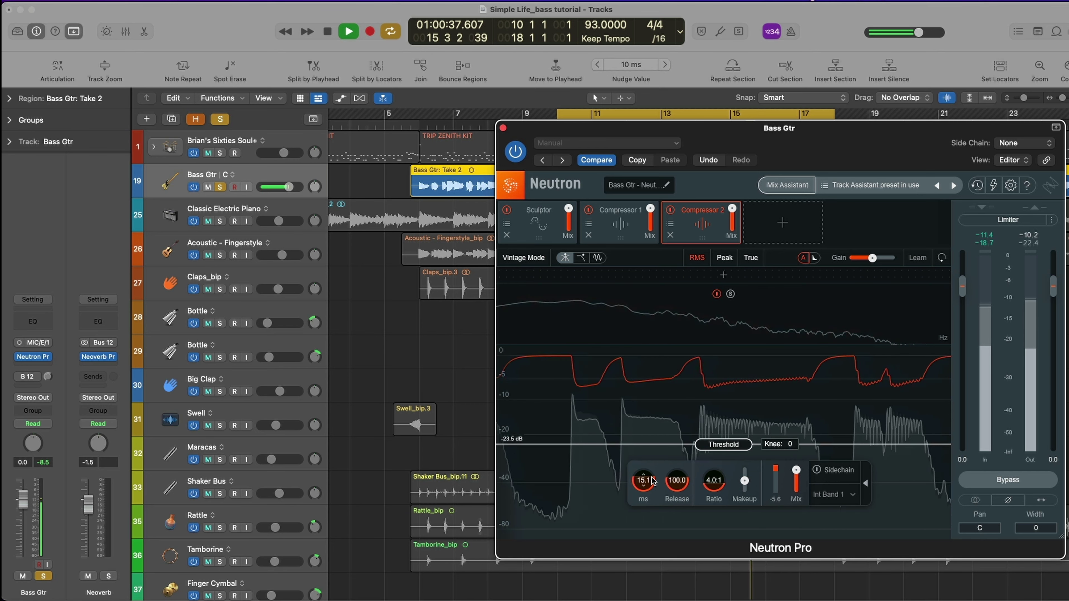
{"action": "scroll", "coordinate": [652, 482], "scroll_direction": "down", "scroll_amount": 1}
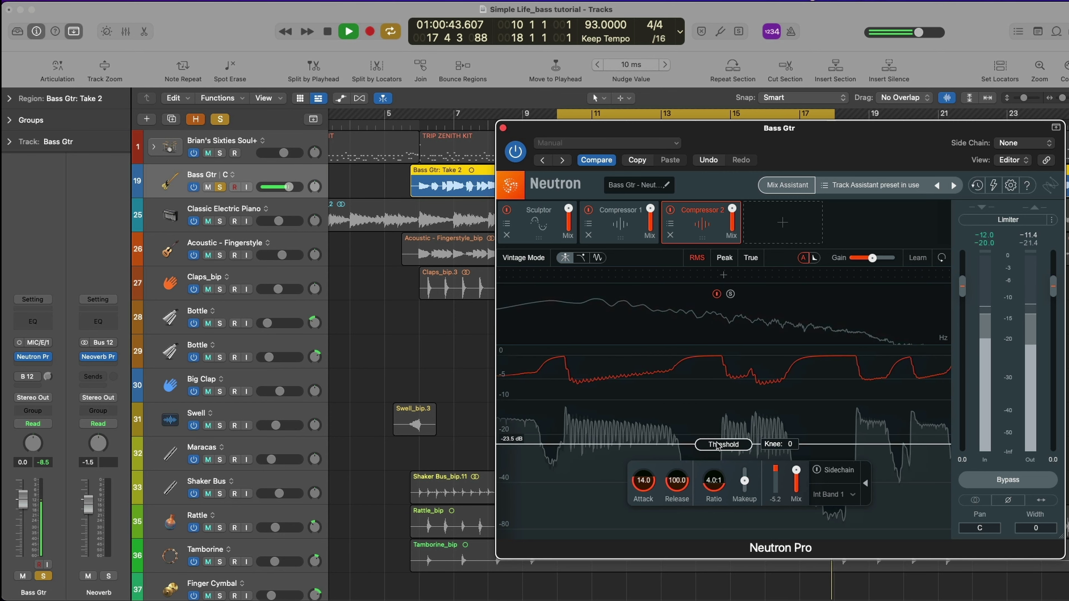
{"action": "key", "text": "space"}
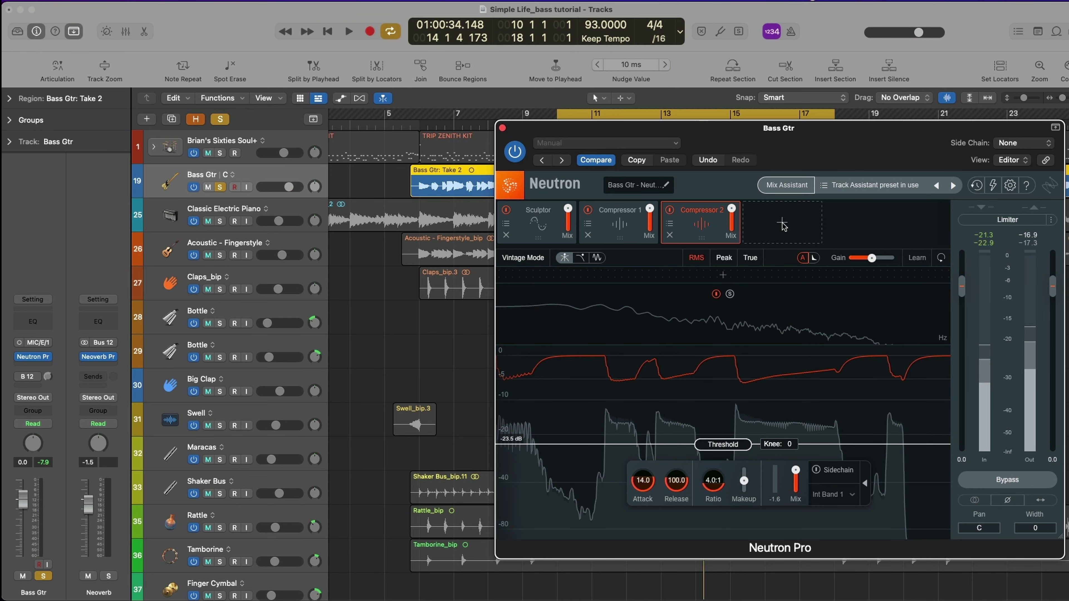
Add an Exciter after Compressor 2, split it into two bands at about 299 Hz and select the upper band.
{"action": "left_click", "coordinate": [782, 223]}
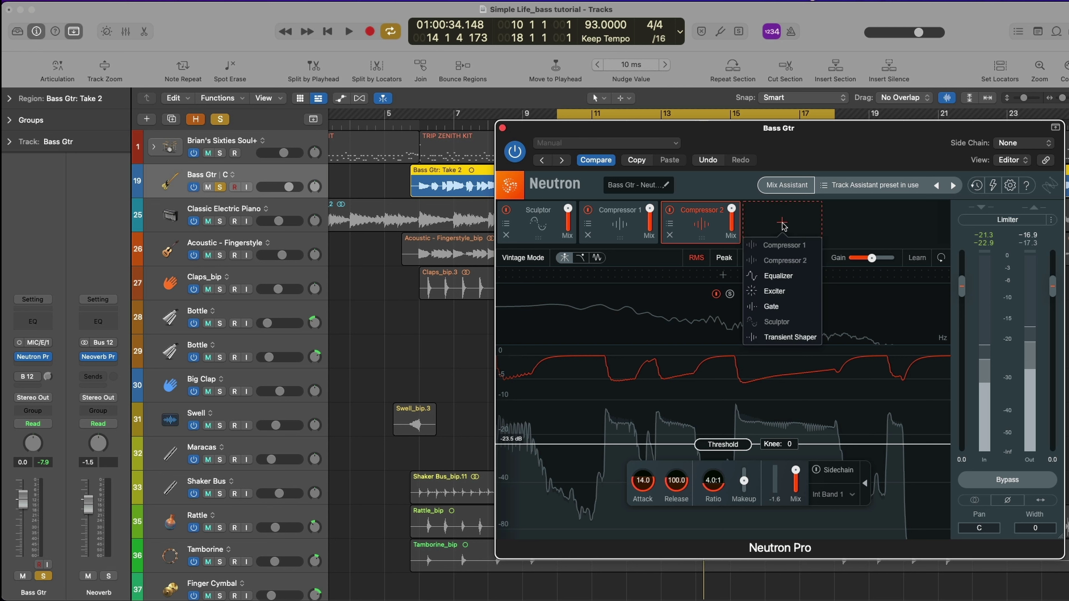
{"action": "left_click", "coordinate": [785, 291]}
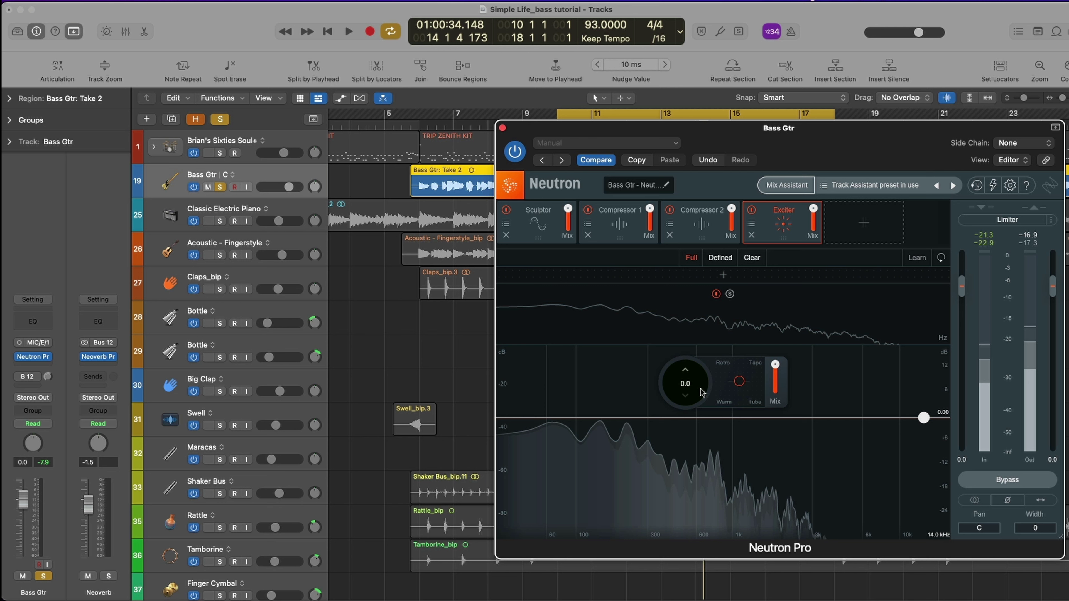
{"action": "left_click", "coordinate": [647, 276]}
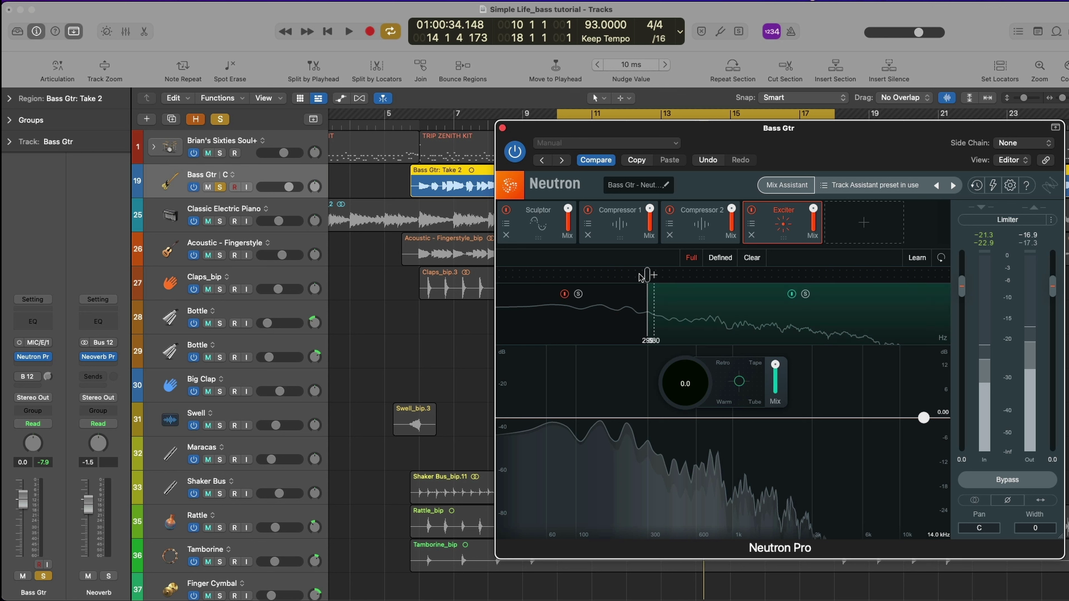
{"action": "left_click", "coordinate": [620, 302]}
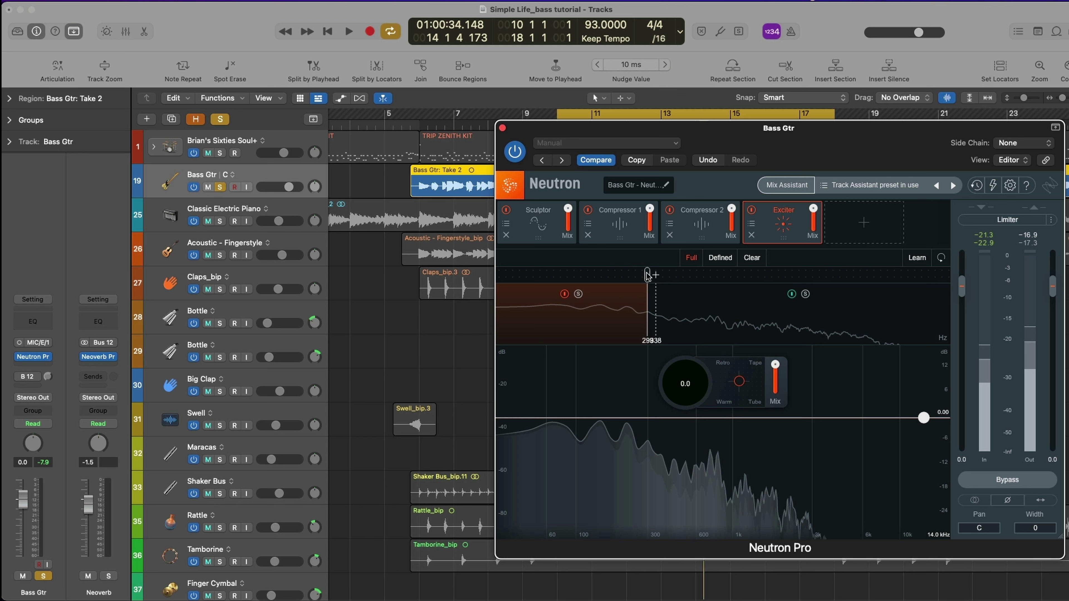
{"action": "left_click", "coordinate": [728, 324]}
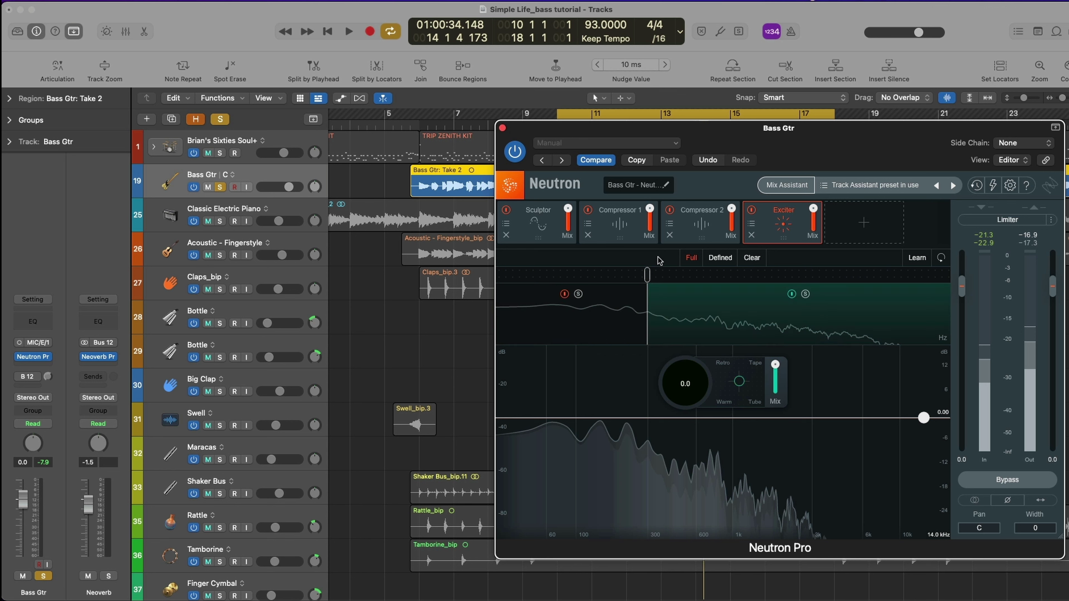
Set the Exciter's upper band to Tube saturation with a drive of 11.4 while auditioning the bass.
{"action": "mouse_move", "coordinate": [777, 366]}
{"action": "mouse_move", "coordinate": [651, 286]}
{"action": "left_click_drag", "start_coordinate": [736, 386], "coordinate": [759, 402]}
{"action": "key", "text": "space"}
{"action": "left_click_drag", "start_coordinate": [688, 402], "coordinate": [681, 296]}
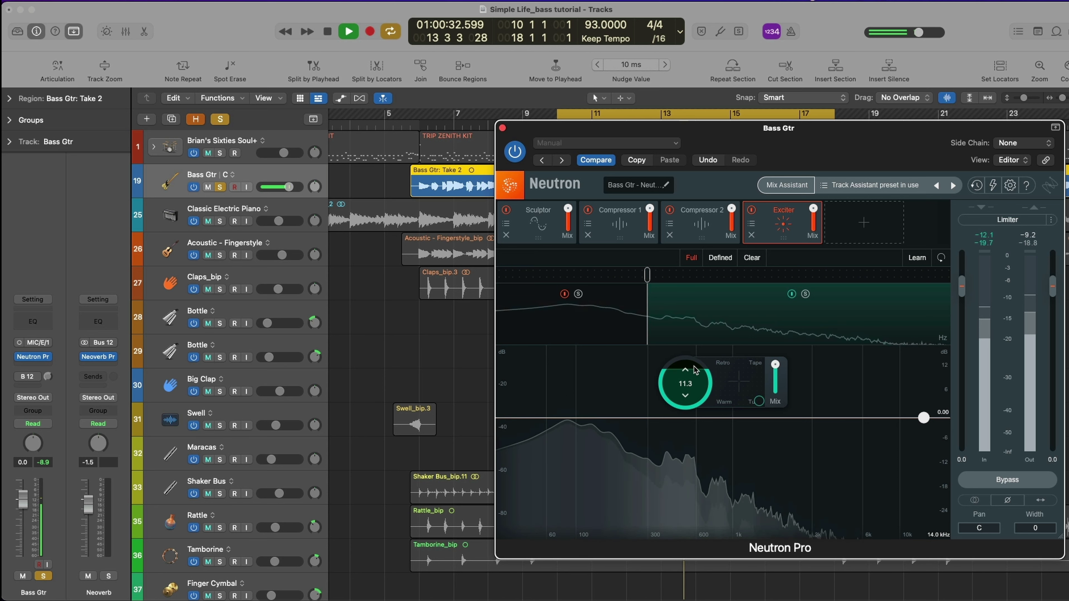
{"action": "left_click", "coordinate": [693, 370]}
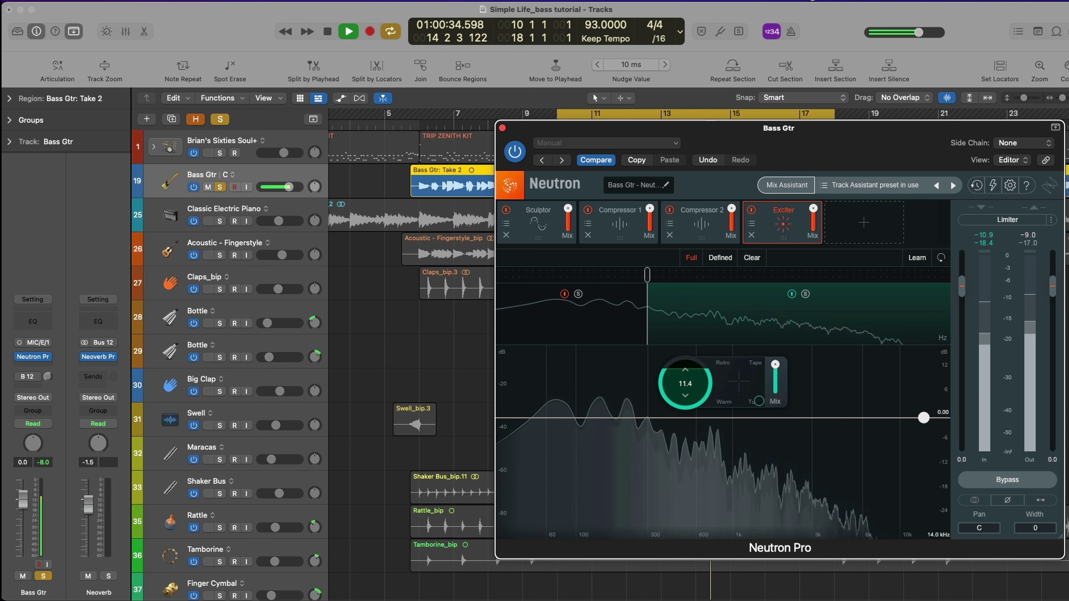
{"action": "key", "text": "space"}
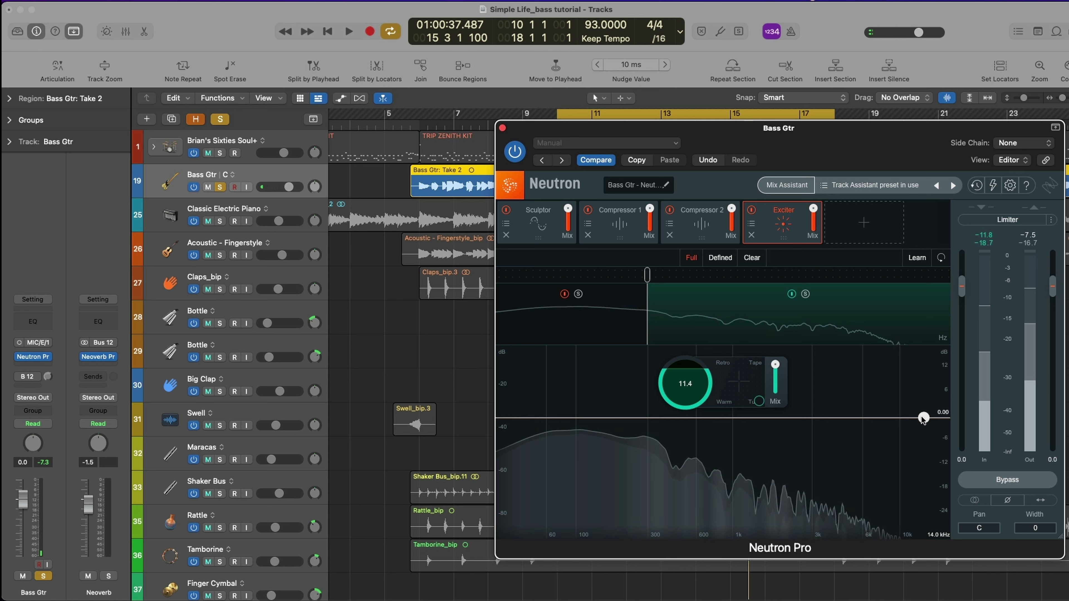
Roll off the Exciter's highs with its tone filter at about 3.8 kHz and -11.79 dB.
{"action": "left_click_drag", "start_coordinate": [922, 417], "coordinate": [897, 417]}
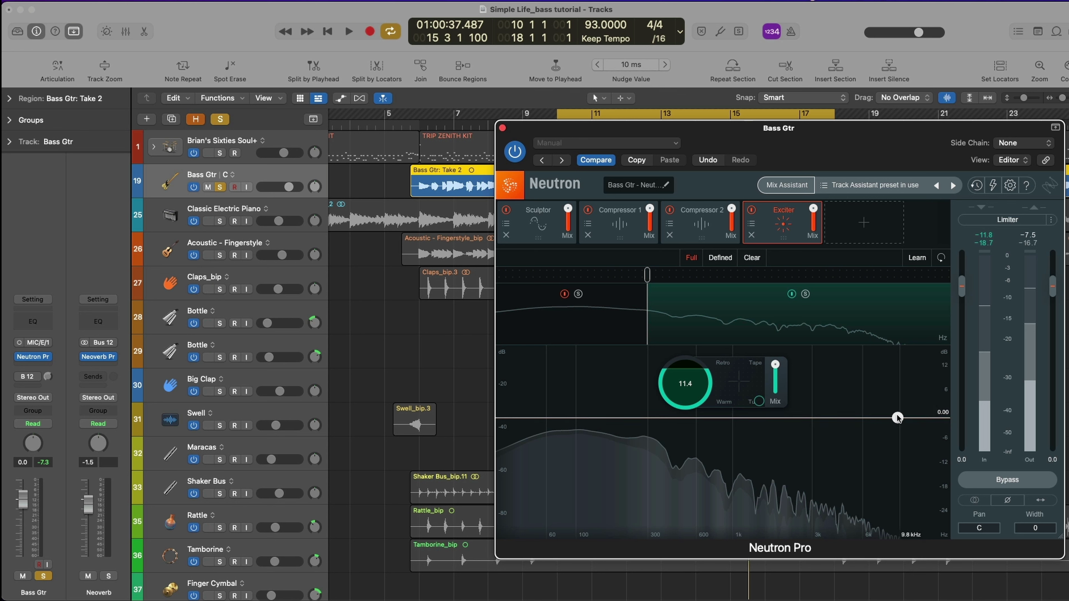
{"action": "key", "text": "space"}
{"action": "left_click_drag", "start_coordinate": [897, 418], "coordinate": [829, 466]}
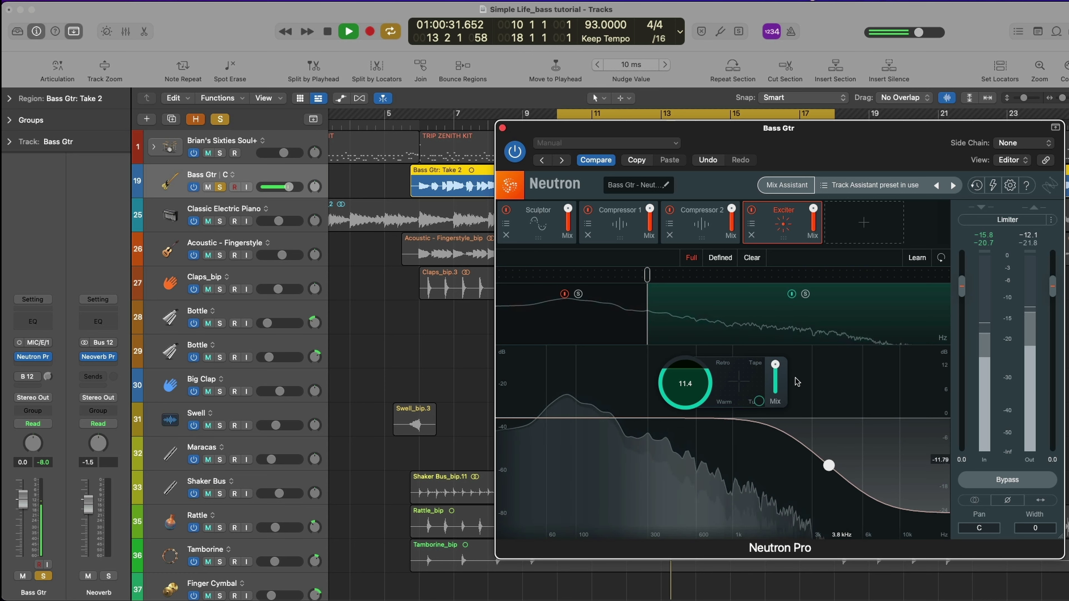
{"action": "key", "text": "space"}
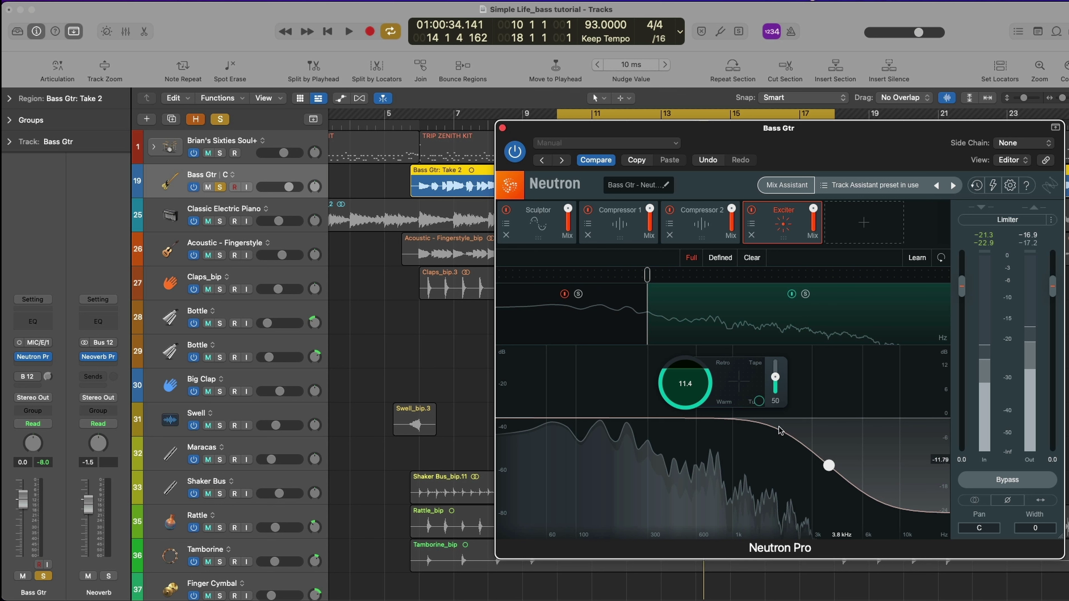
Reduce the Exciter upper band's mix to 35 while listening to the loop.
{"action": "mouse_move", "coordinate": [777, 370]}
{"action": "key", "text": "space"}
{"action": "left_click_drag", "start_coordinate": [776, 365], "coordinate": [778, 449]}
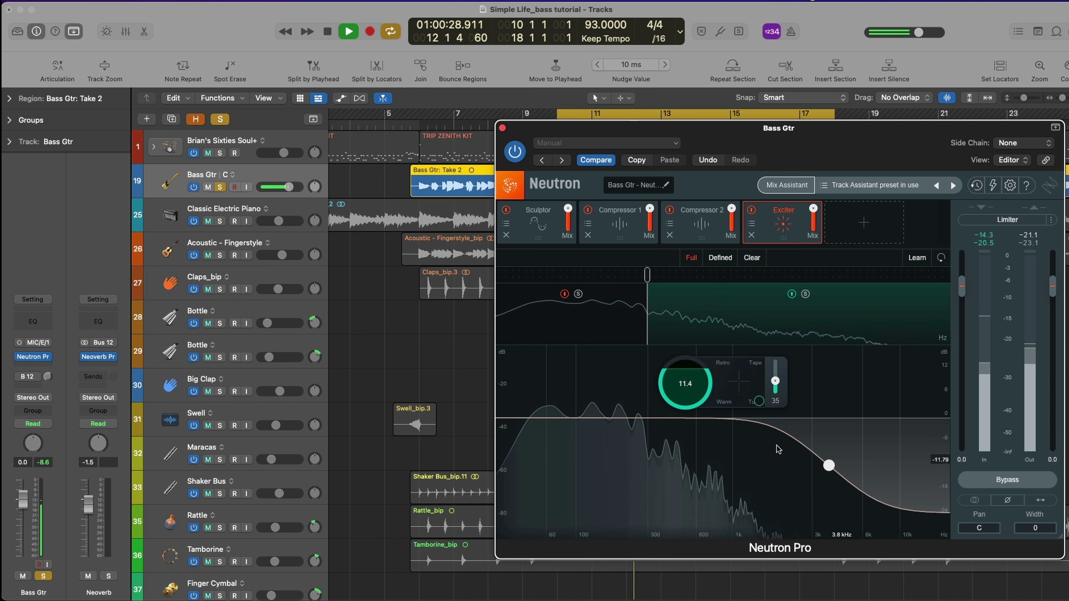
{"action": "key", "text": "space"}
Set the Exciter's lower band to Tube saturation and, with the band soloed, its drive to 1.9.
{"action": "left_click", "coordinate": [621, 307]}
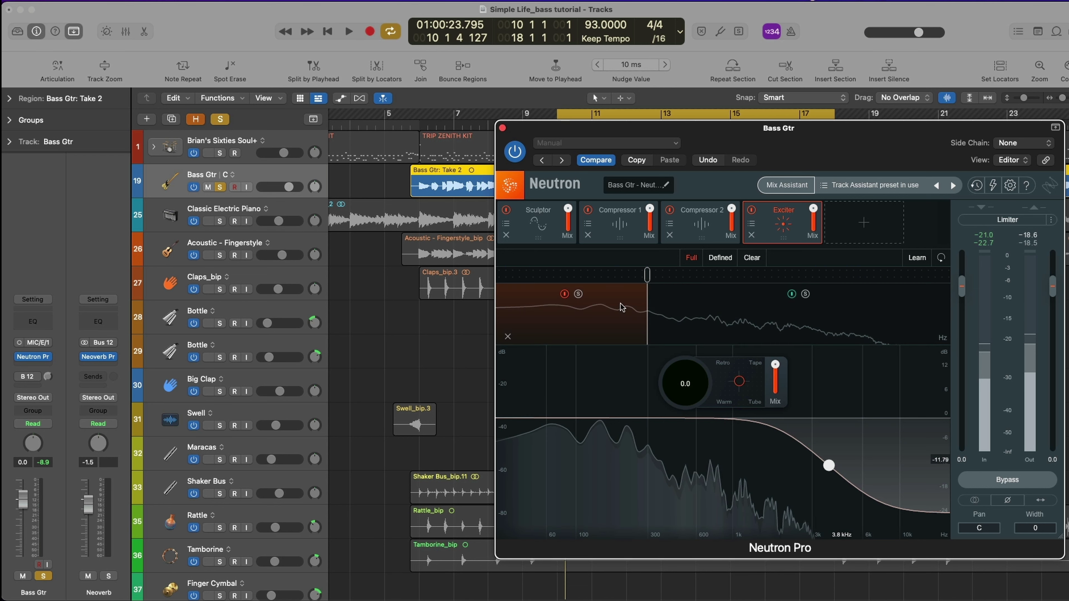
{"action": "left_click_drag", "start_coordinate": [738, 384], "coordinate": [797, 441]}
{"action": "left_click", "coordinate": [579, 295]}
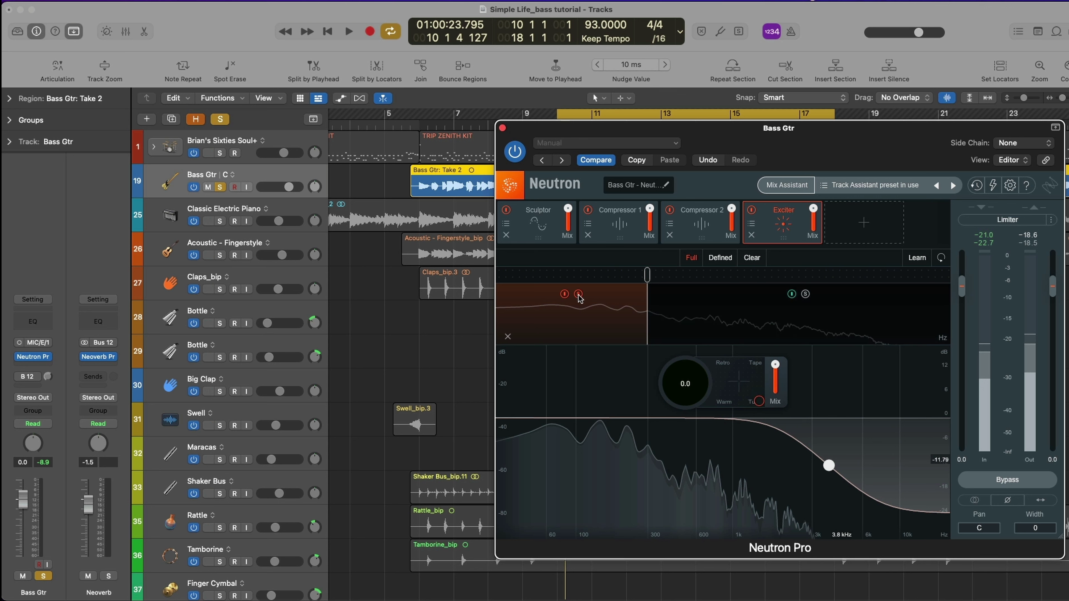
{"action": "key", "text": "space"}
{"action": "left_click_drag", "start_coordinate": [691, 400], "coordinate": [692, 385]}
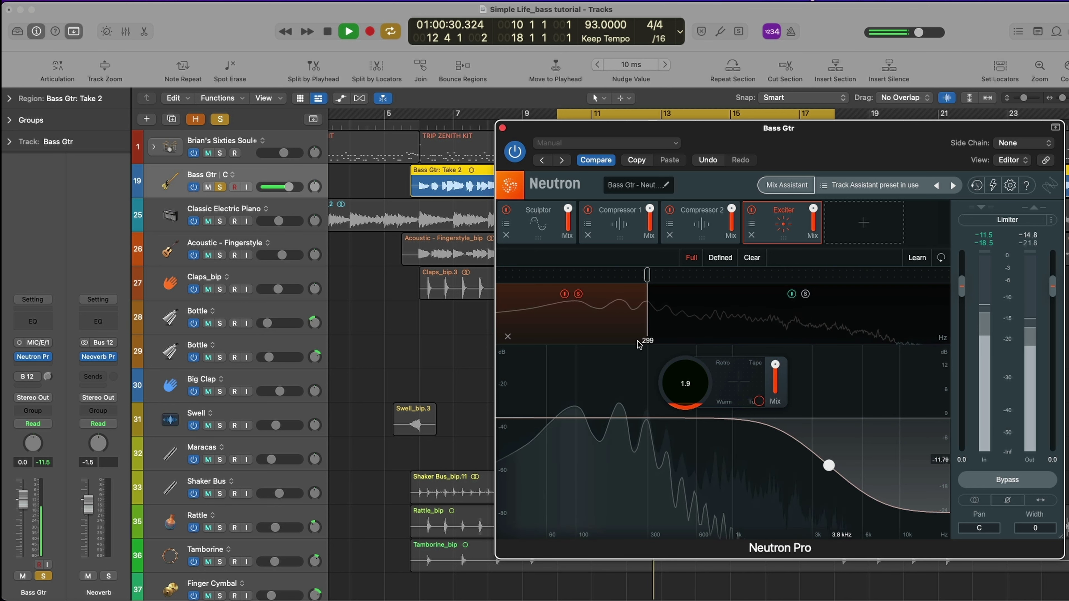
Add an Equalizer after the Exciter and enable its flat highpass and flat lowpass filters.
{"action": "left_click", "coordinate": [864, 222]}
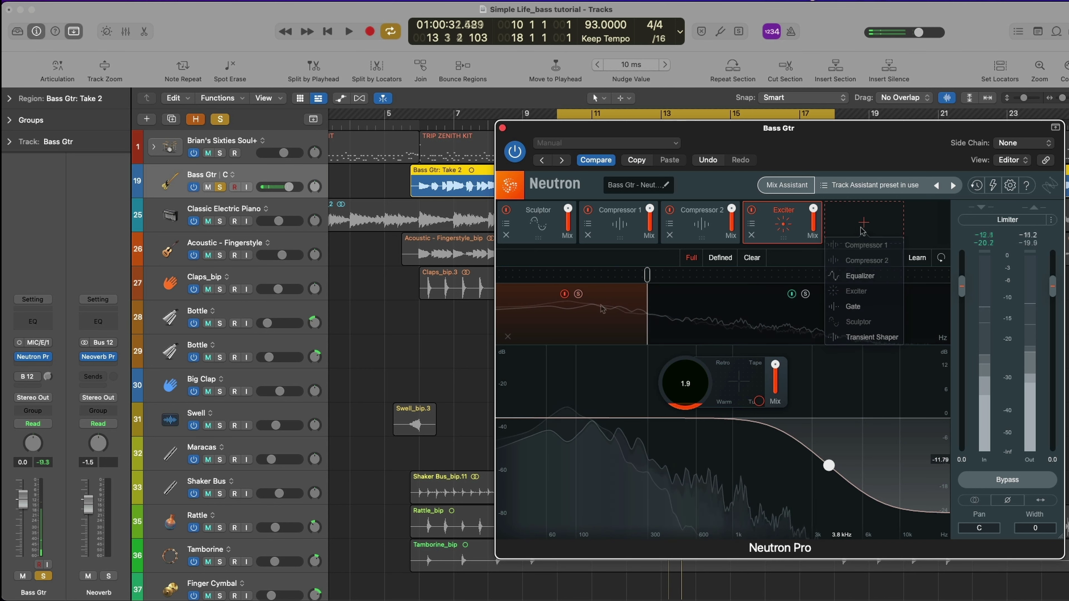
{"action": "left_click", "coordinate": [858, 287]}
{"action": "key", "text": "space"}
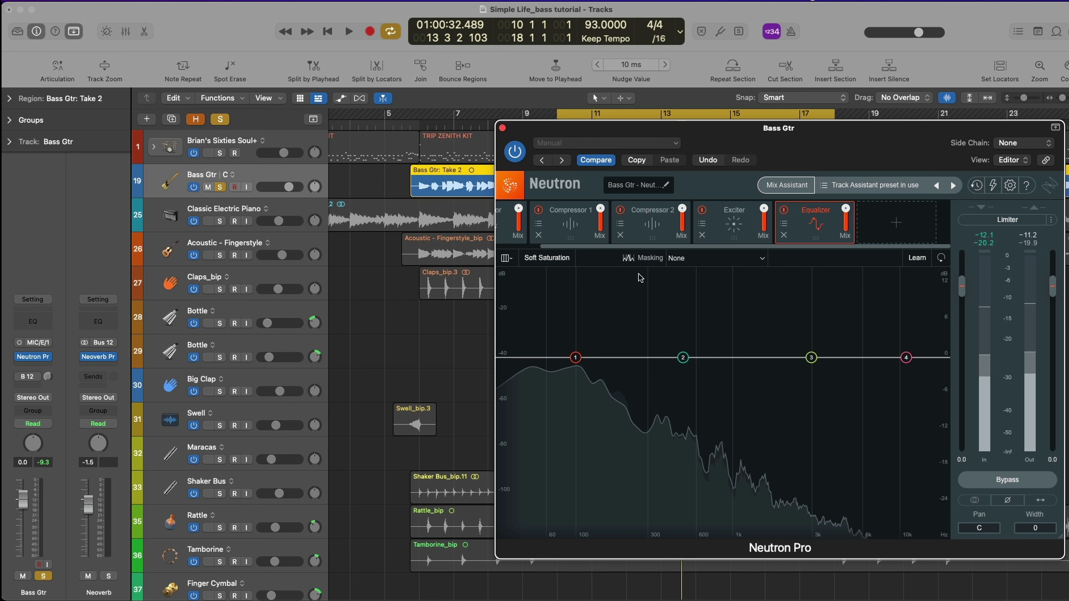
{"action": "left_click", "coordinate": [543, 358]}
{"action": "left_click", "coordinate": [929, 357]}
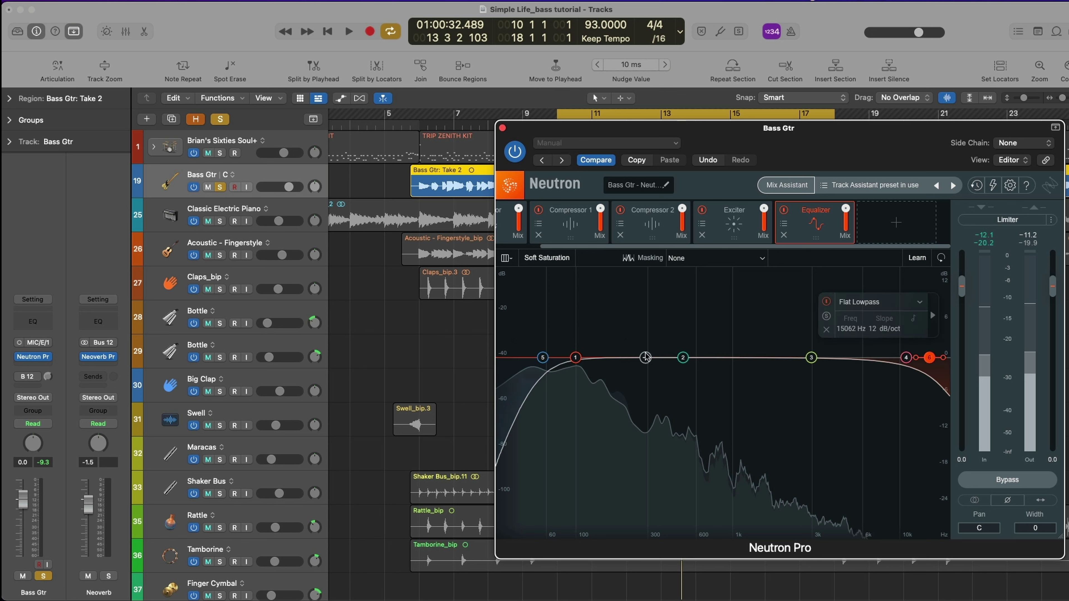
Set the Equalizer's flat highpass filter to about 50 Hz.
{"action": "left_click", "coordinate": [543, 358]}
{"action": "left_click_drag", "start_coordinate": [540, 361], "coordinate": [533, 359]}
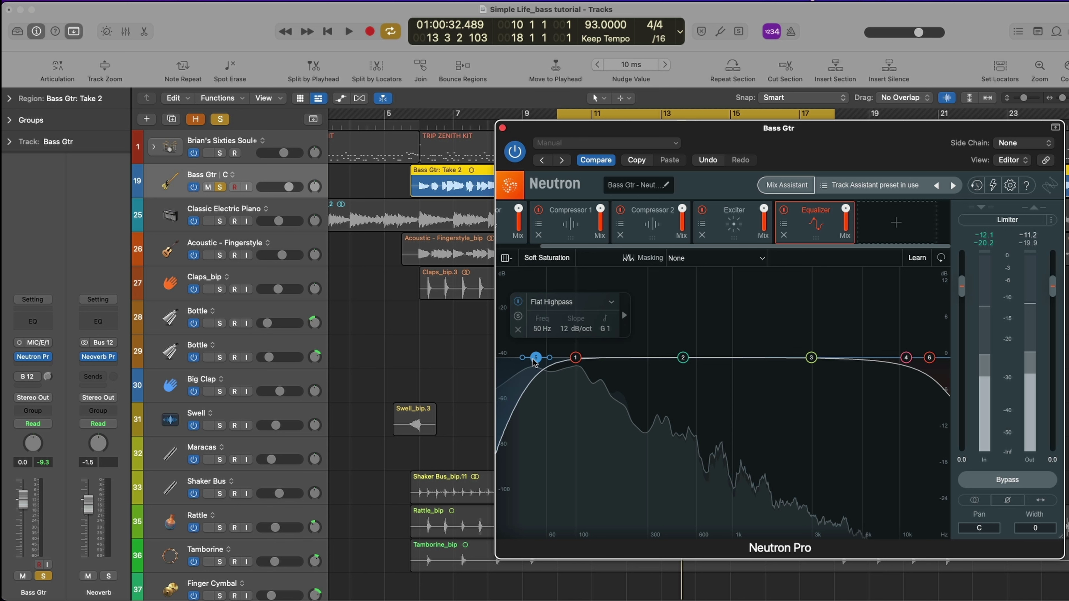
{"action": "left_click_drag", "start_coordinate": [535, 363], "coordinate": [533, 363]}
Lower the Equalizer's flat lowpass filter to just above node 3 during playback.
{"action": "left_click_drag", "start_coordinate": [929, 358], "coordinate": [863, 357]}
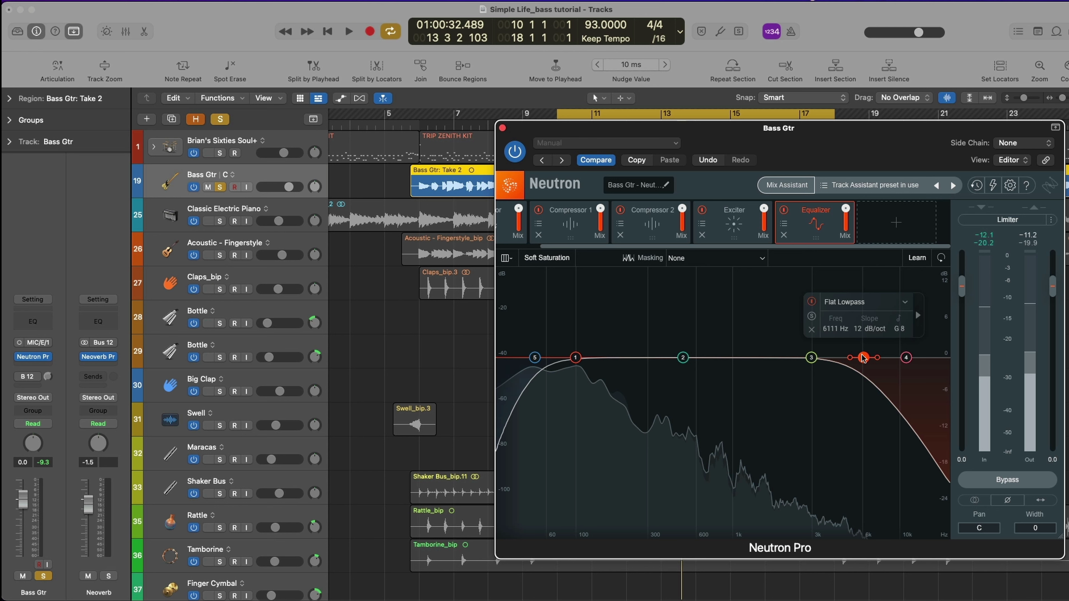
{"action": "left_click_drag", "start_coordinate": [862, 357], "coordinate": [889, 359]}
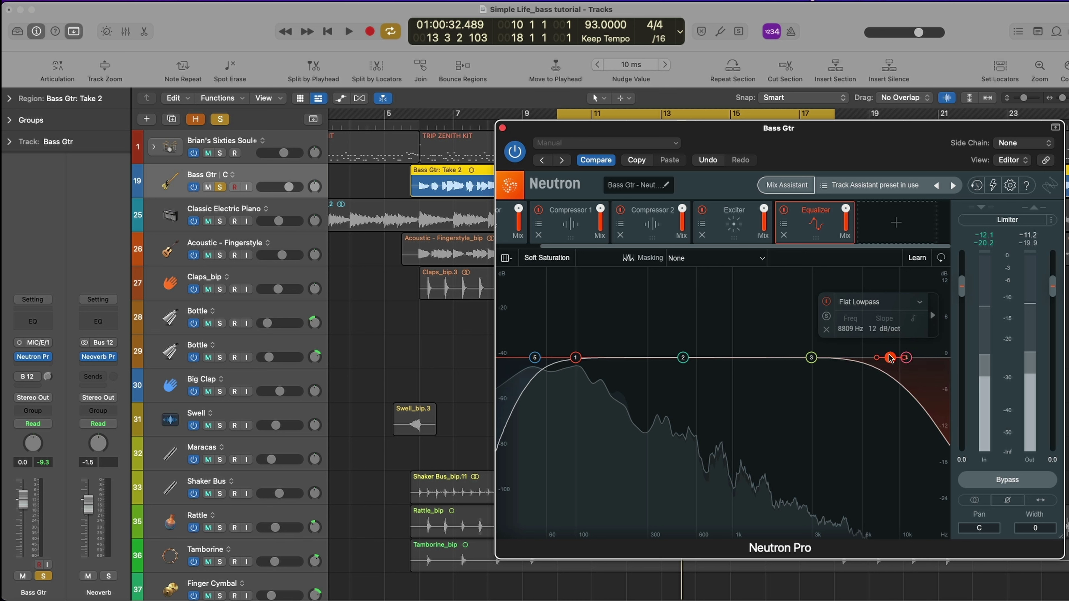
{"action": "key", "text": "space"}
{"action": "left_click_drag", "start_coordinate": [893, 362], "coordinate": [834, 362]}
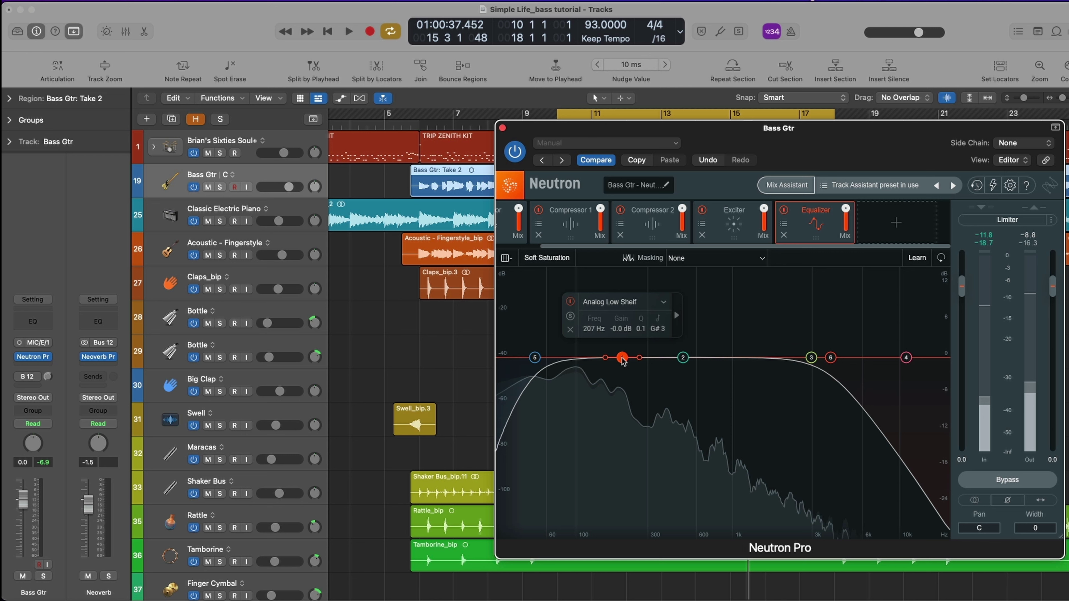
Boost the analog low shelf by about 1.5 dB at 205 Hz while the full mix plays.
{"action": "left_click_drag", "start_coordinate": [623, 361], "coordinate": [622, 361]}
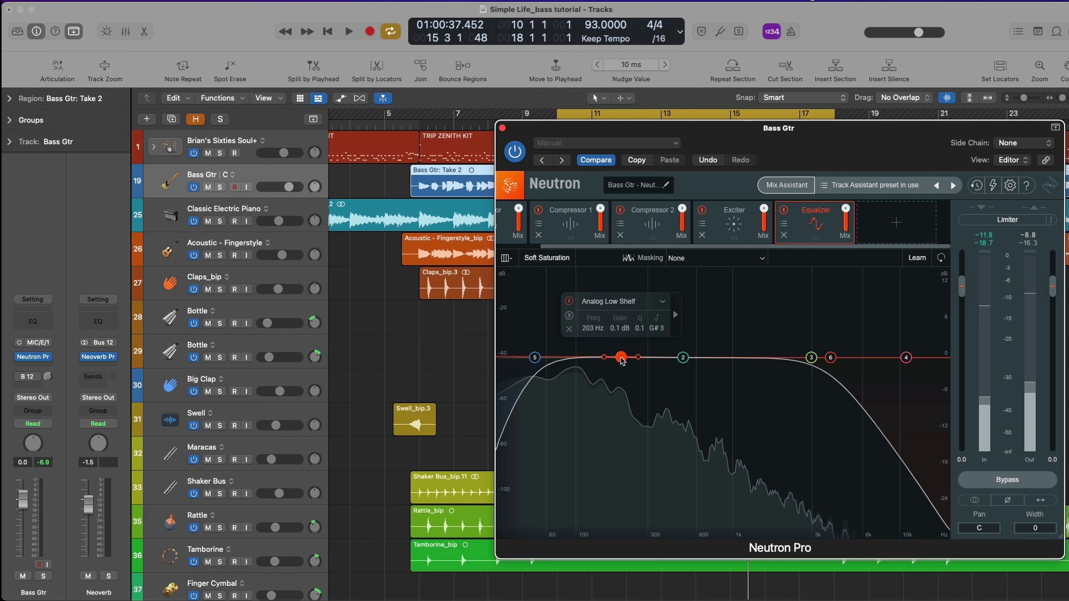
{"action": "key", "text": "space"}
{"action": "left_click_drag", "start_coordinate": [622, 360], "coordinate": [623, 353]}
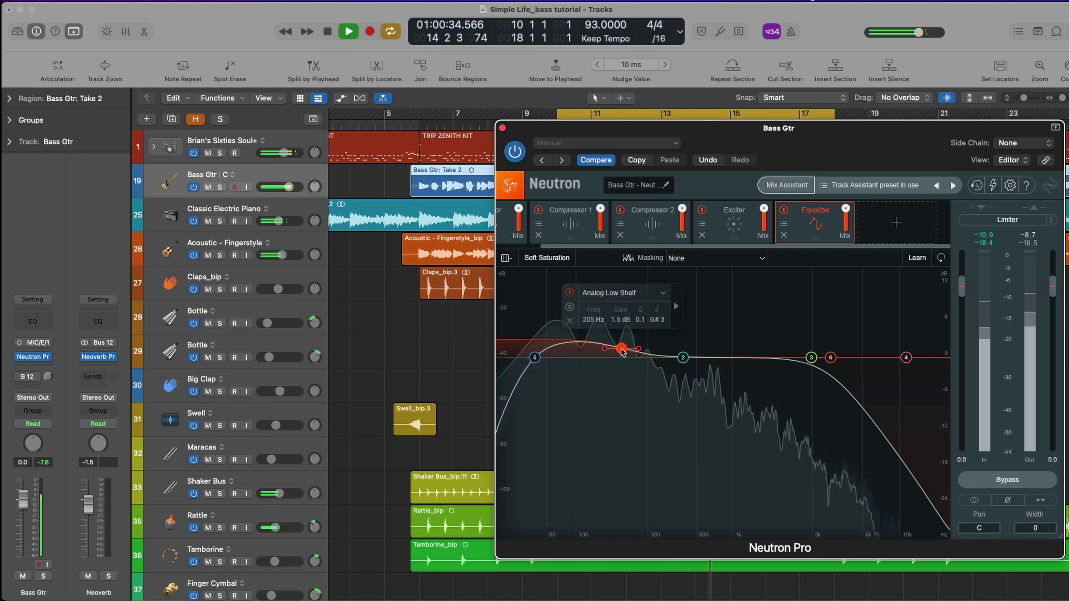
Boost the Equalizer's node 2 (Proportional Q) by about 2.5 dB at 848 Hz during playback.
{"action": "key", "text": "space"}
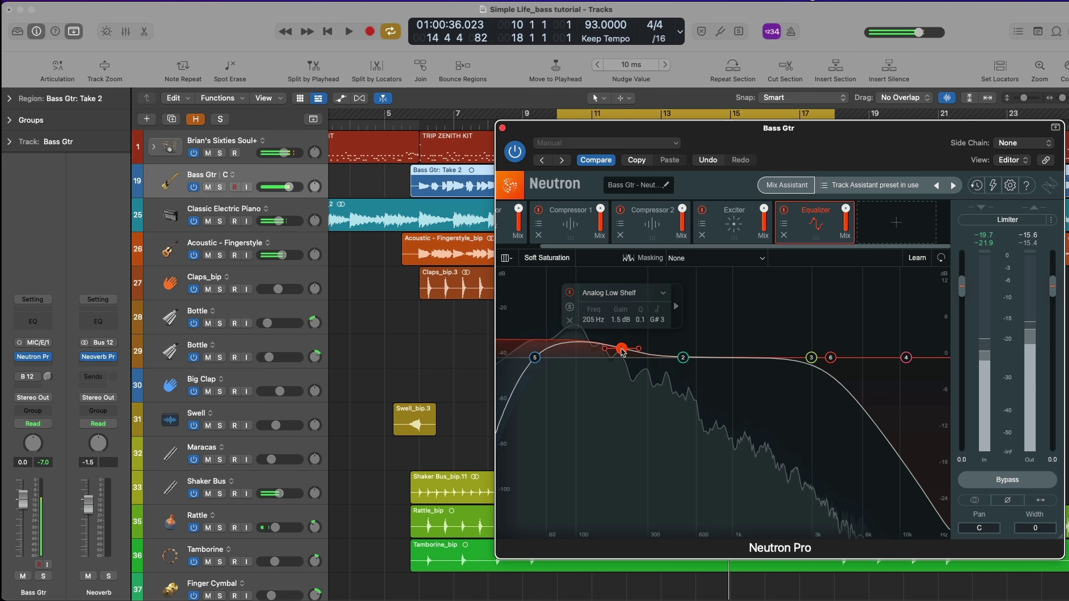
{"action": "left_click", "coordinate": [721, 358]}
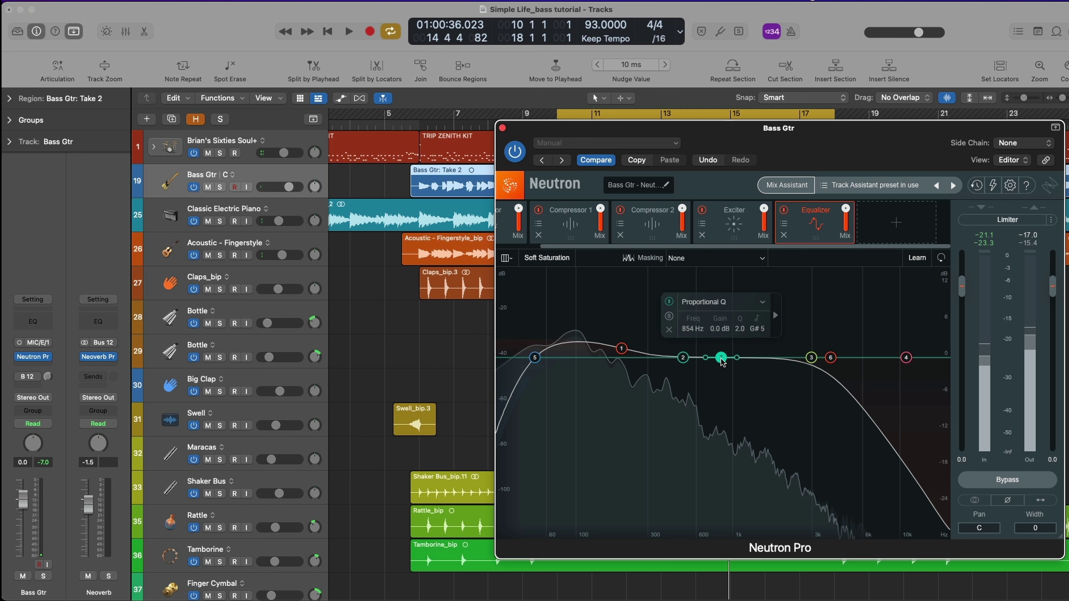
{"action": "left_click_drag", "start_coordinate": [721, 358], "coordinate": [711, 358]}
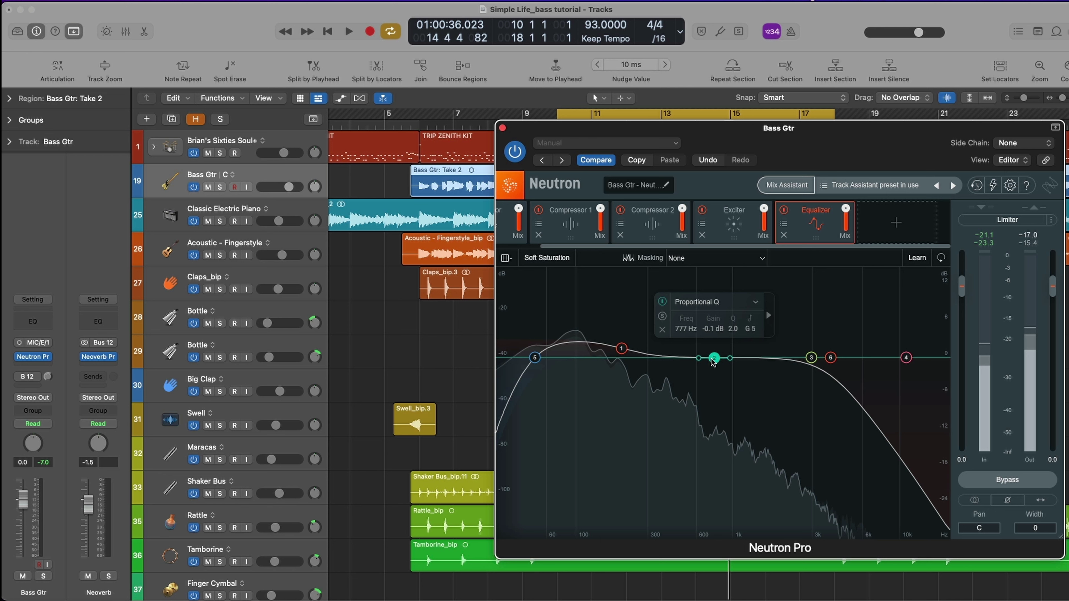
{"action": "key", "text": "space"}
{"action": "mouse_move", "coordinate": [713, 362]}
{"action": "left_mouse_down"}
{"action": "mouse_move", "coordinate": [712, 330]}
{"action": "mouse_move", "coordinate": [700, 331]}
{"action": "mouse_move", "coordinate": [733, 329]}
{"action": "mouse_move", "coordinate": [721, 331]}
{"action": "mouse_move", "coordinate": [719, 346]}
{"action": "left_mouse_up"}
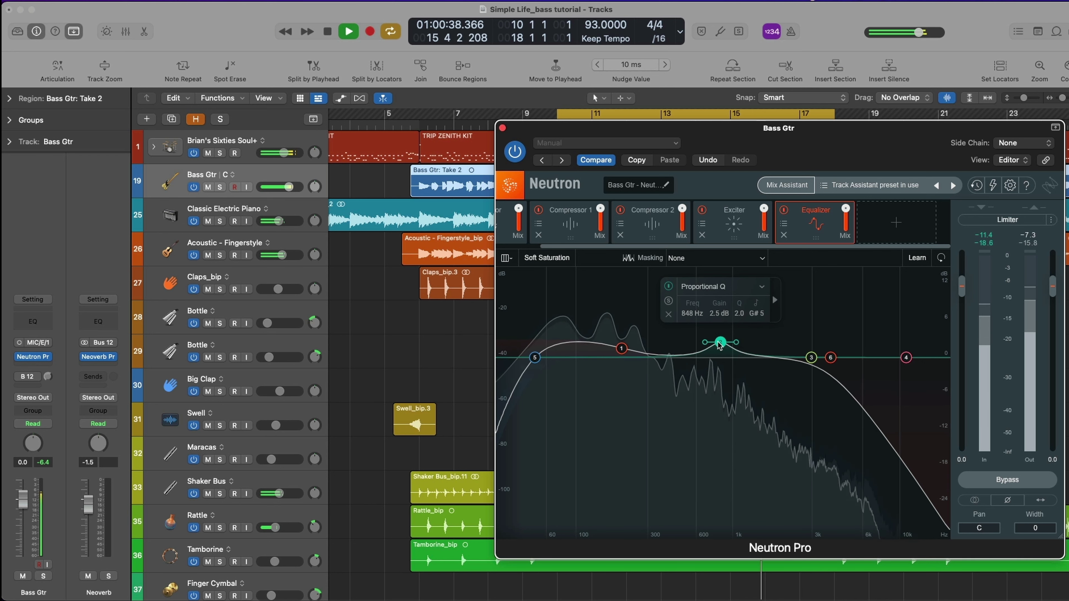
{"action": "key", "text": "space"}
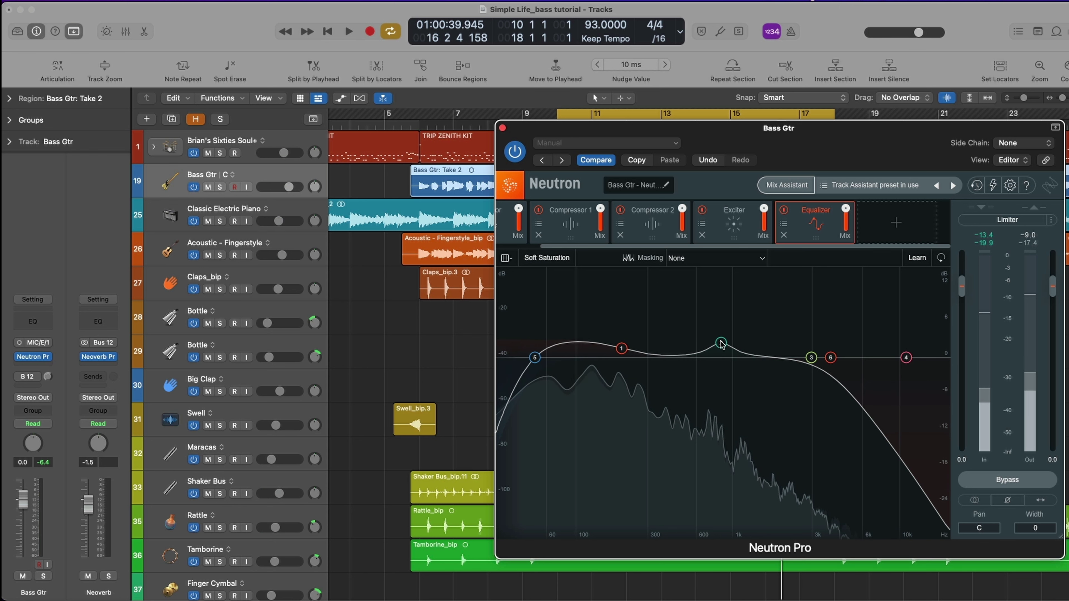
Solo the bass guitar track and cut about 1.7 dB at 335 Hz with a new Proportional Q node.
{"action": "left_click", "coordinate": [649, 355]}
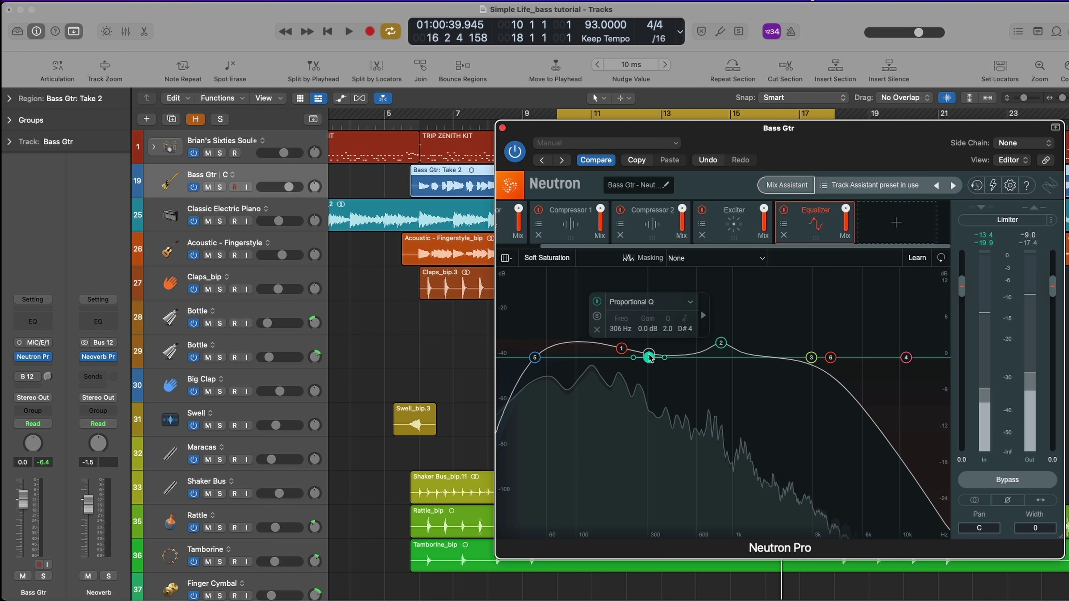
{"action": "left_click", "coordinate": [219, 187]}
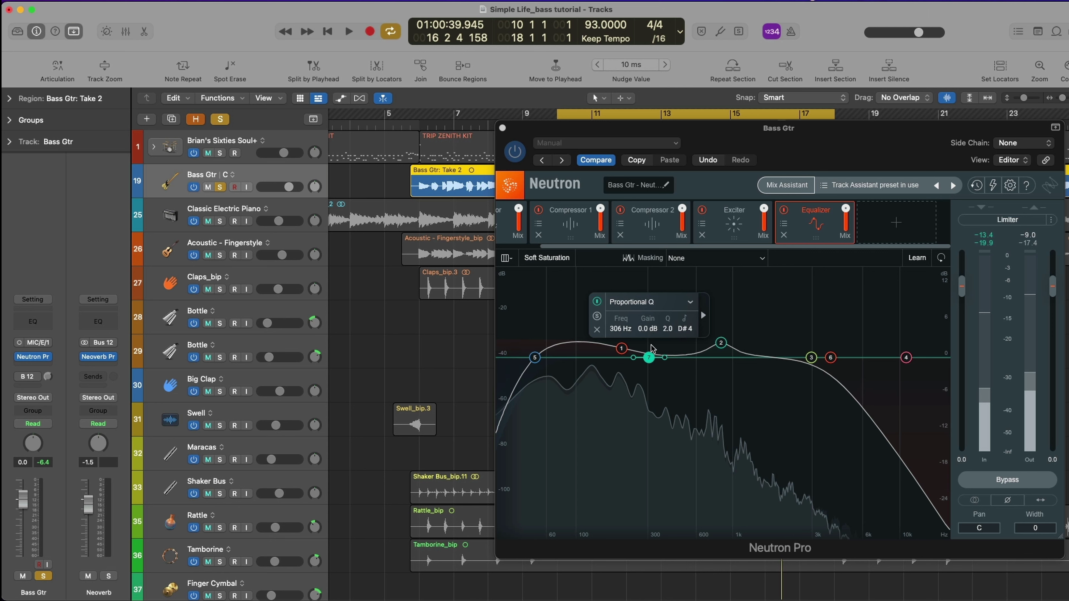
{"action": "left_click_drag", "start_coordinate": [648, 357], "coordinate": [651, 358]}
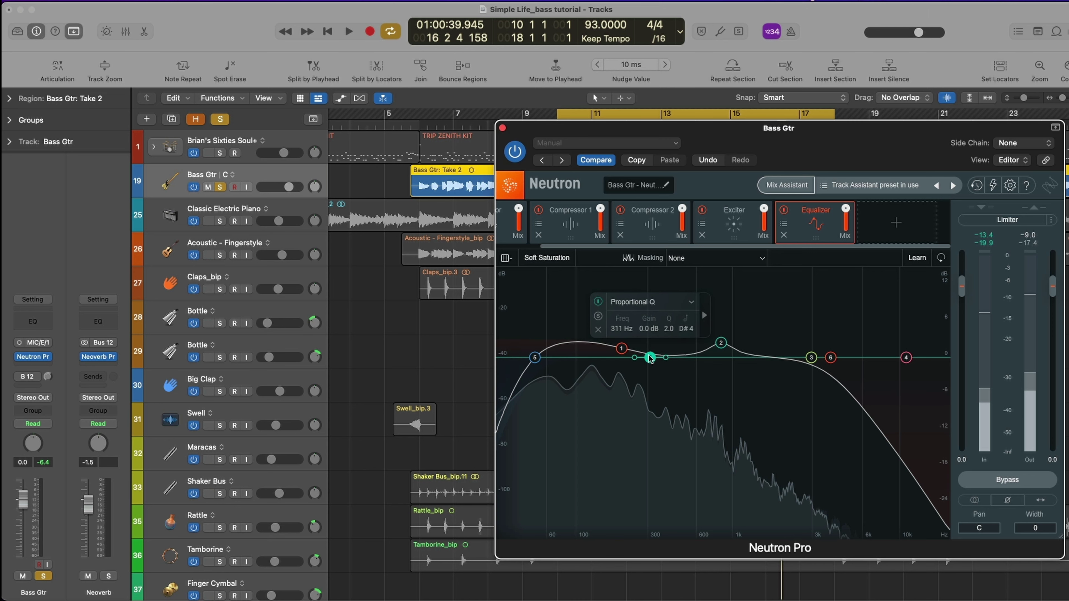
{"action": "key", "text": "space"}
{"action": "left_click_drag", "start_coordinate": [651, 357], "coordinate": [656, 357]}
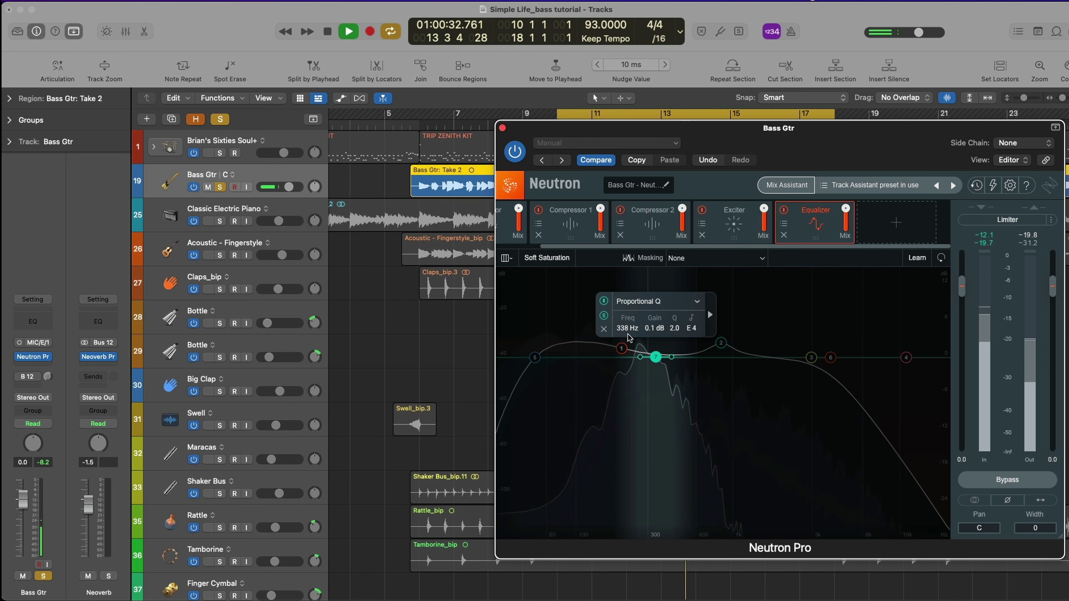
{"action": "left_click_drag", "start_coordinate": [657, 360], "coordinate": [657, 371]}
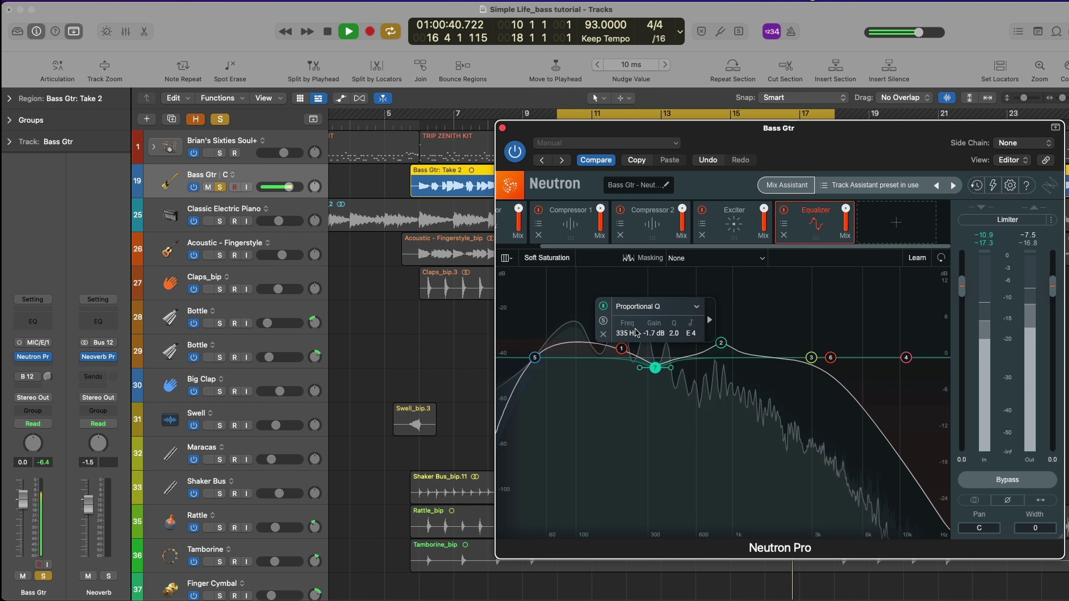
{"action": "key", "text": "space"}
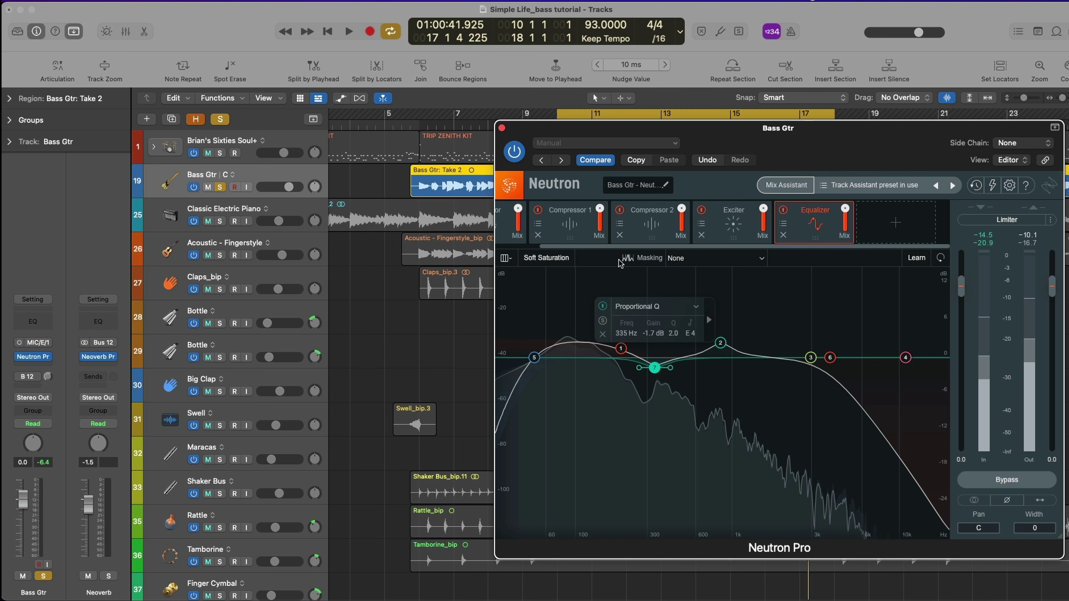
Set the Equalizer's masking comparison to Kick bus - Neutron 2 and play the bass soloed together with the drum track.
{"action": "left_click", "coordinate": [691, 260]}
{"action": "left_click", "coordinate": [703, 345]}
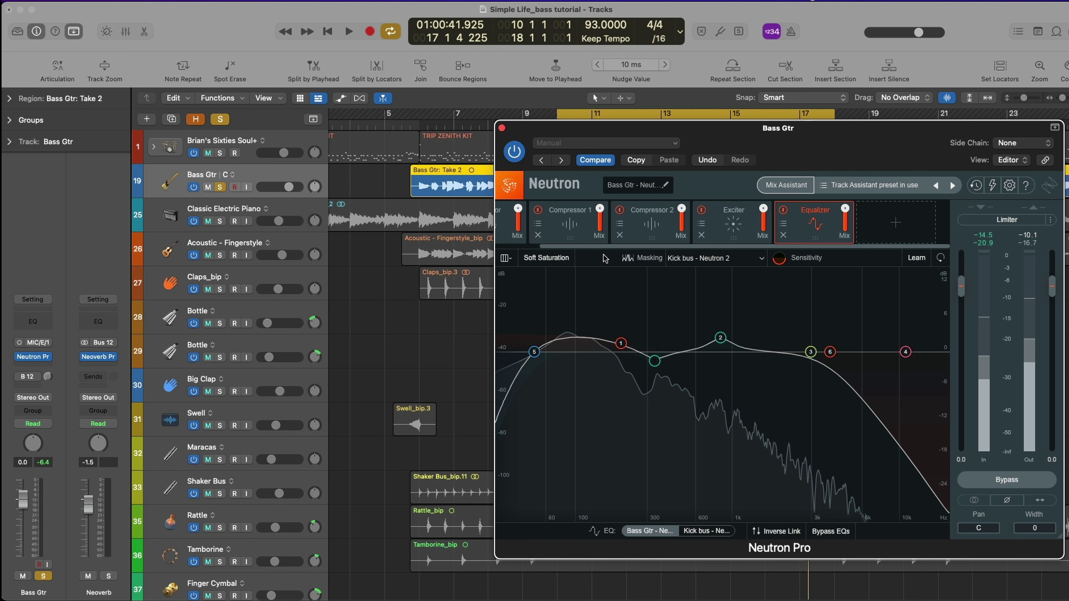
{"action": "left_click", "coordinate": [219, 154]}
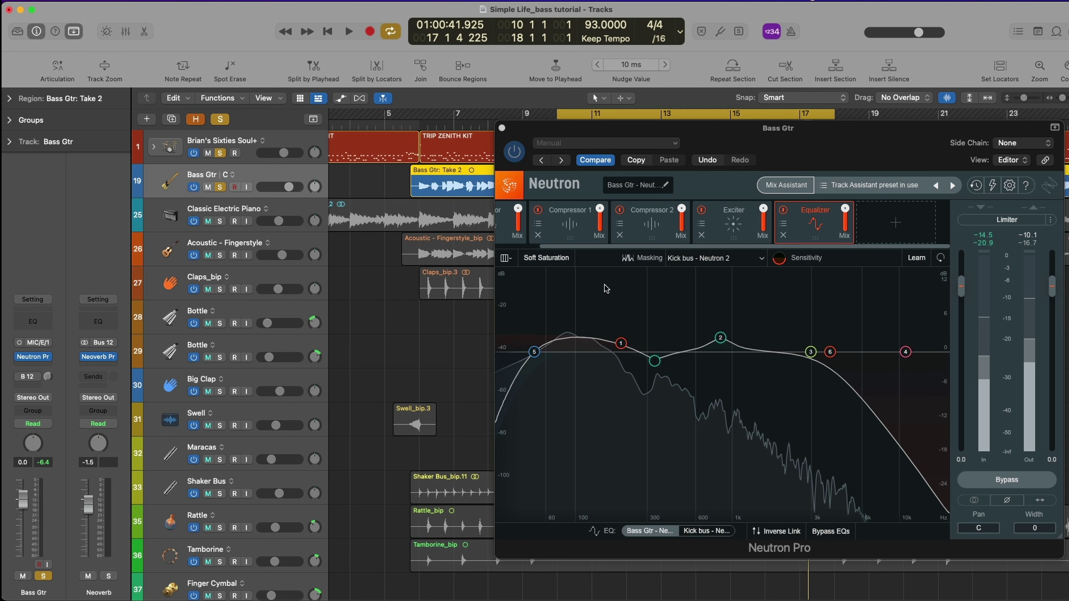
{"action": "key", "text": "space"}
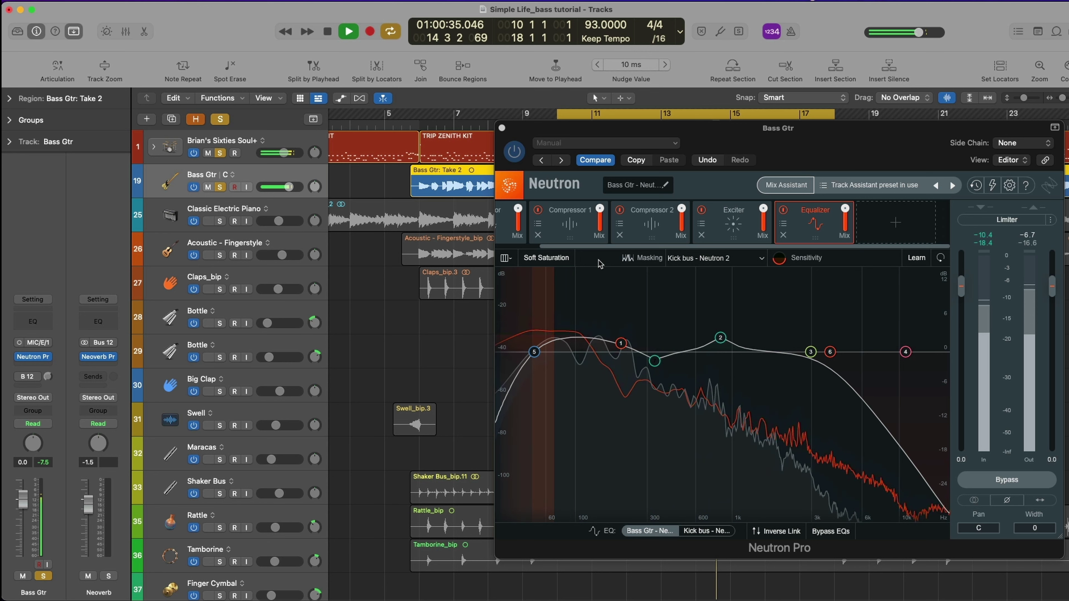
{"action": "key", "text": "space"}
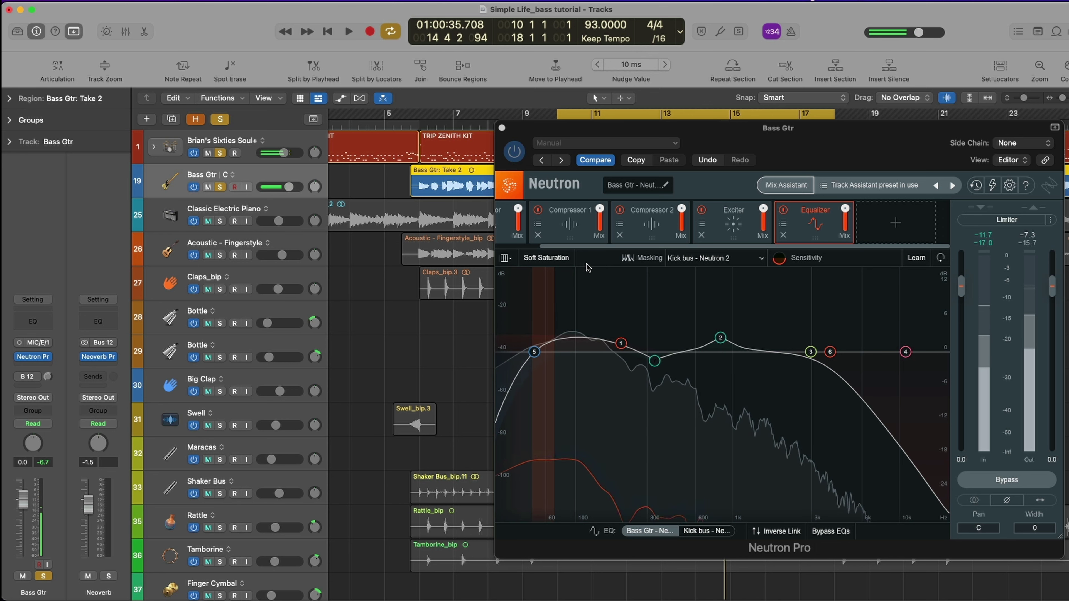
Add a Proportional Q node in the highlighted masking region, cutting about 4.2 dB at 56 Hz with a Q of 1.5.
{"action": "left_click", "coordinate": [544, 346]}
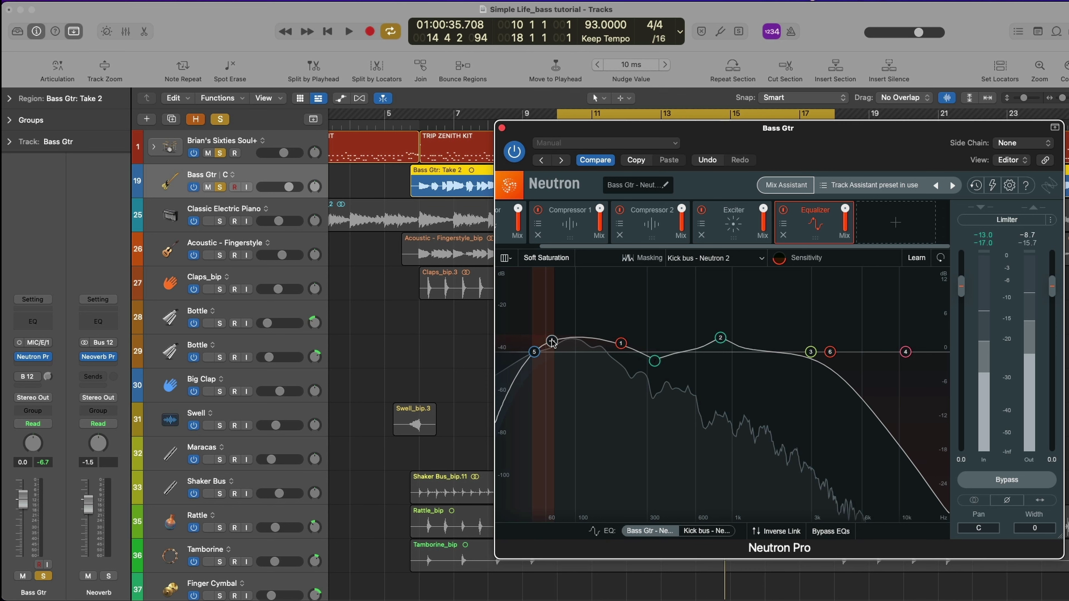
{"action": "left_click", "coordinate": [546, 345]}
{"action": "left_click_drag", "start_coordinate": [543, 354], "coordinate": [541, 379]}
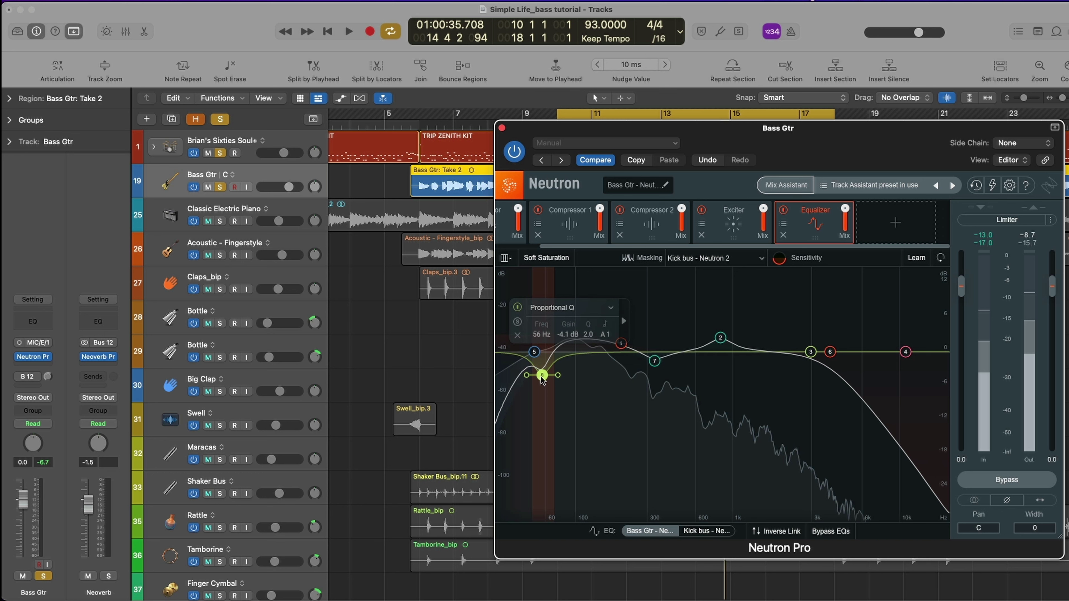
{"action": "key", "text": "space"}
{"action": "scroll", "coordinate": [544, 377], "scroll_direction": "down", "scroll_amount": 5}
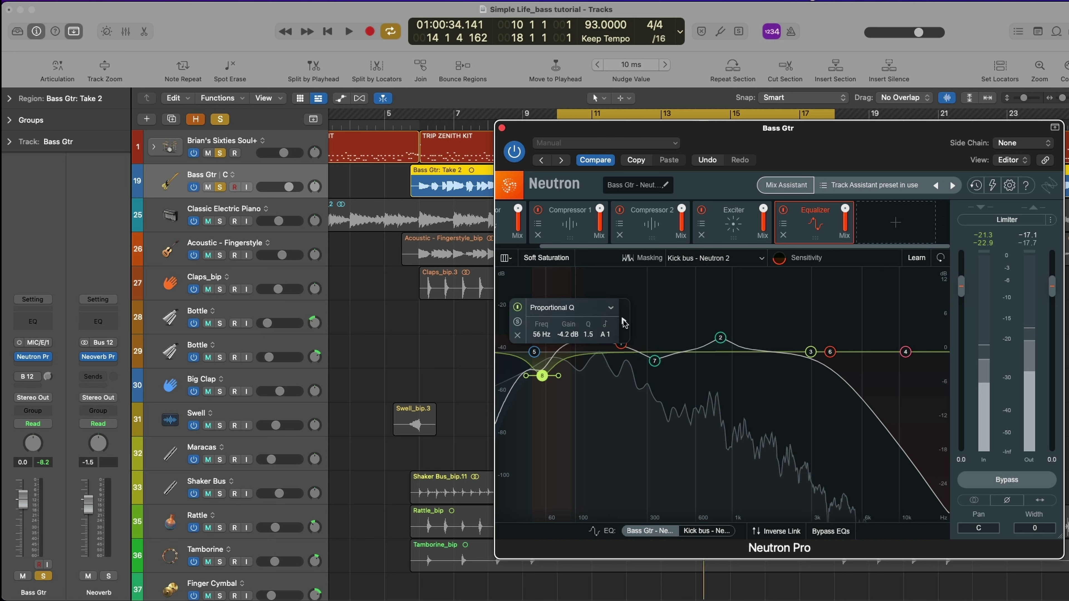
Make the 56 Hz node dynamic and trigger it from the external sidechain's full signal.
{"action": "left_click", "coordinate": [624, 324]}
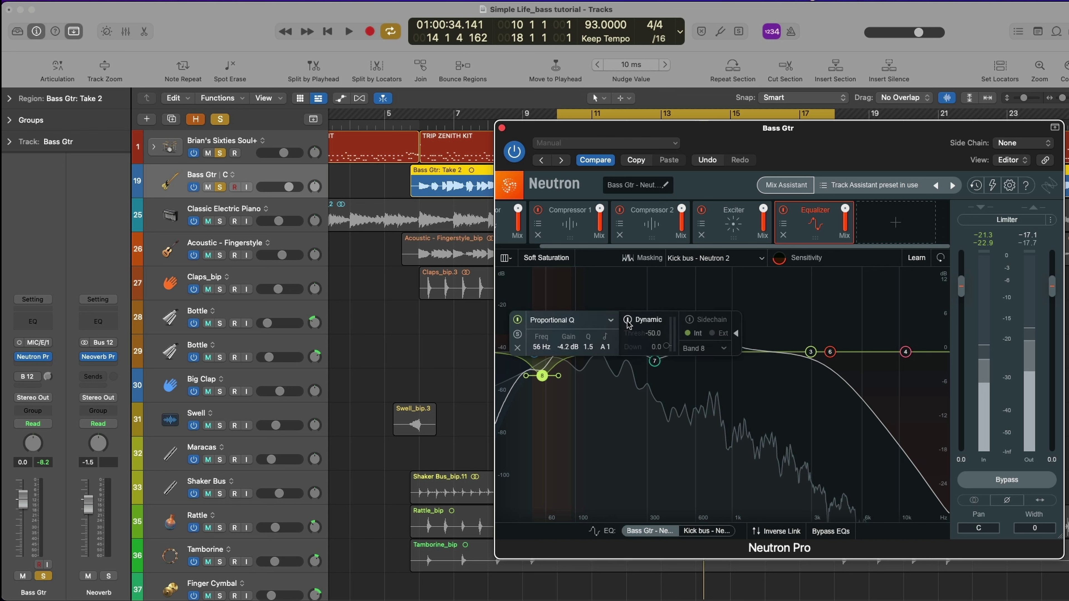
{"action": "left_click", "coordinate": [628, 322]}
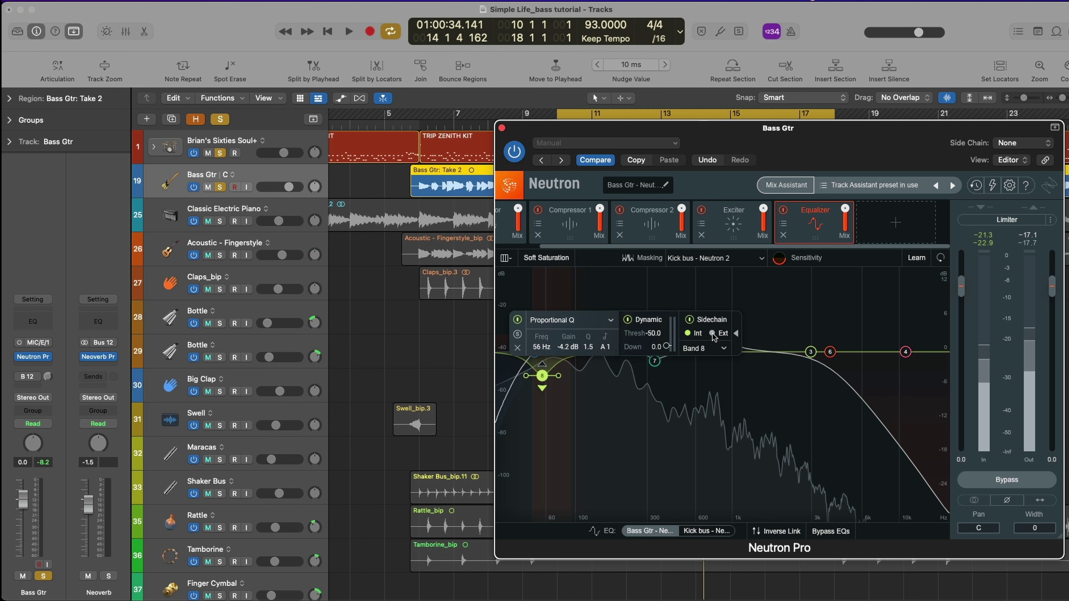
{"action": "left_click", "coordinate": [714, 349]}
{"action": "left_click", "coordinate": [709, 363]}
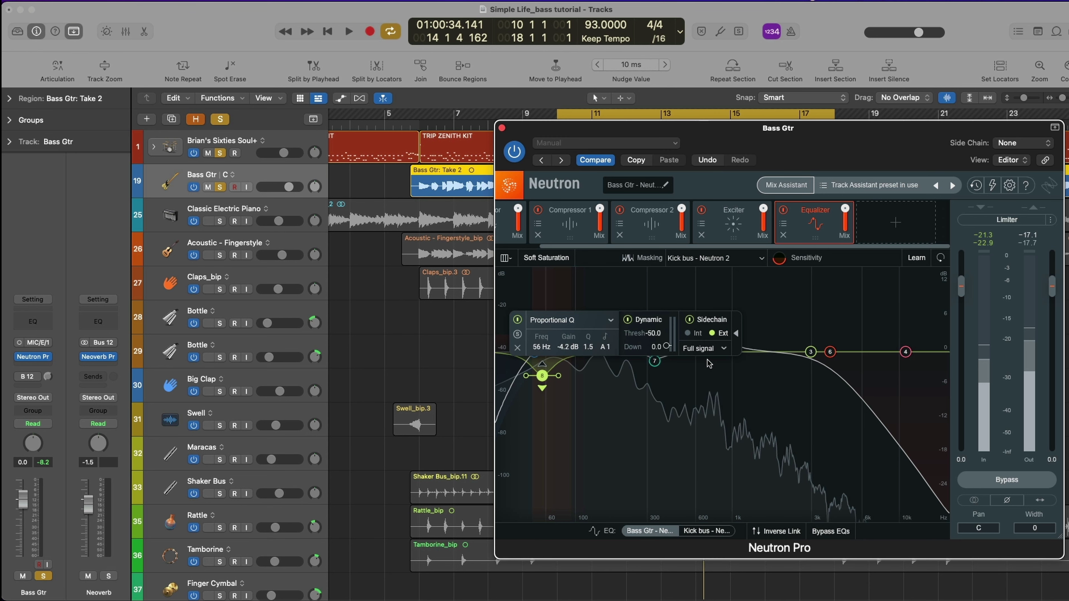
Set the plug-in's side chain input to Bus 7, fed by Kick In and Kick Out, and audition it.
{"action": "left_click", "coordinate": [1008, 143]}
{"action": "mouse_move", "coordinate": [1014, 201]}
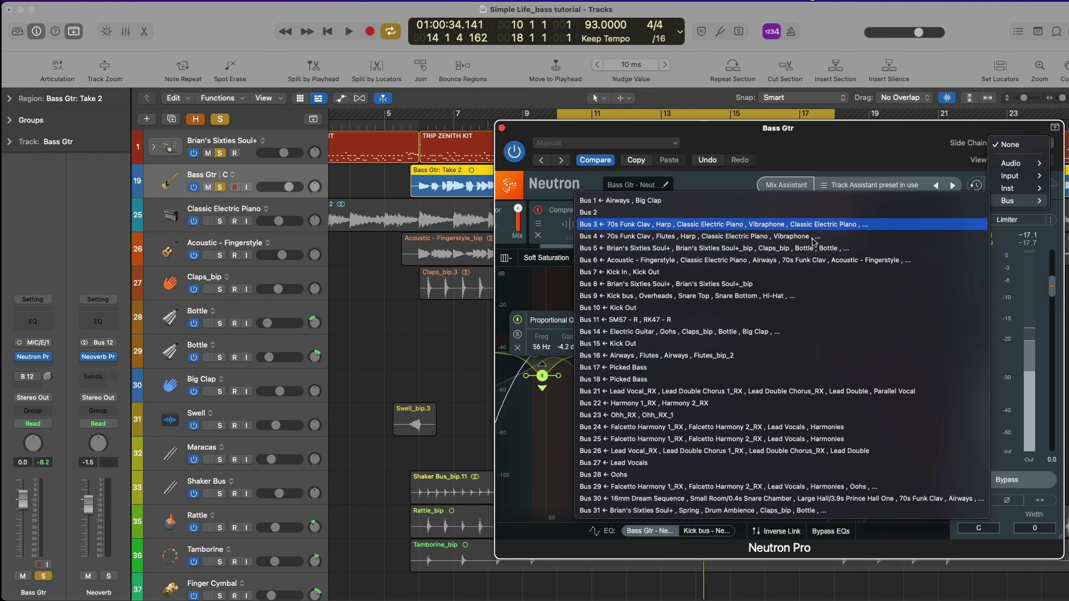
{"action": "left_click", "coordinate": [747, 272]}
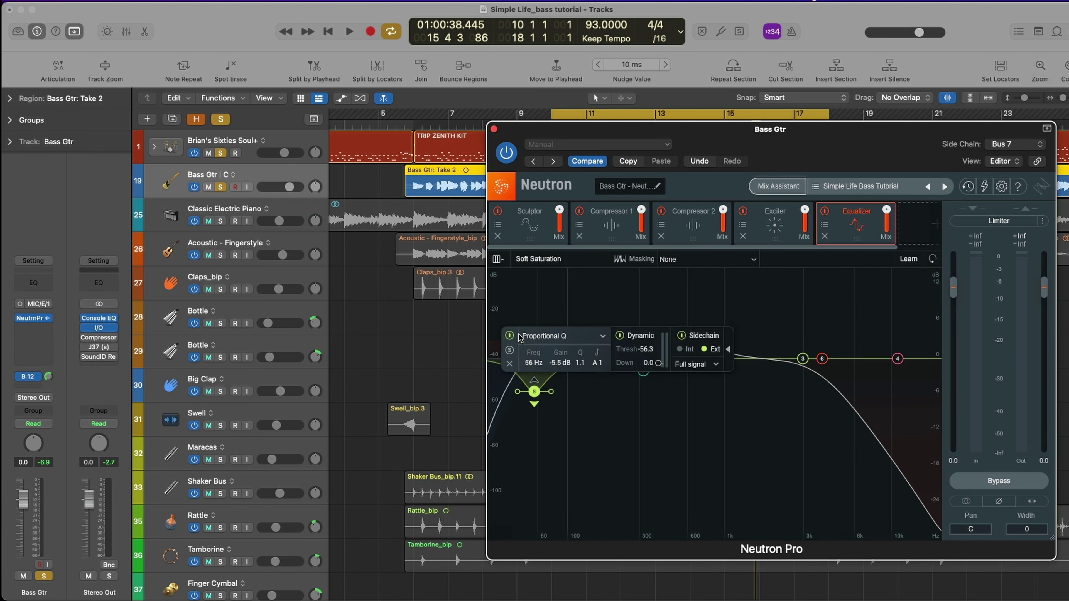
{"action": "key", "text": "space"}
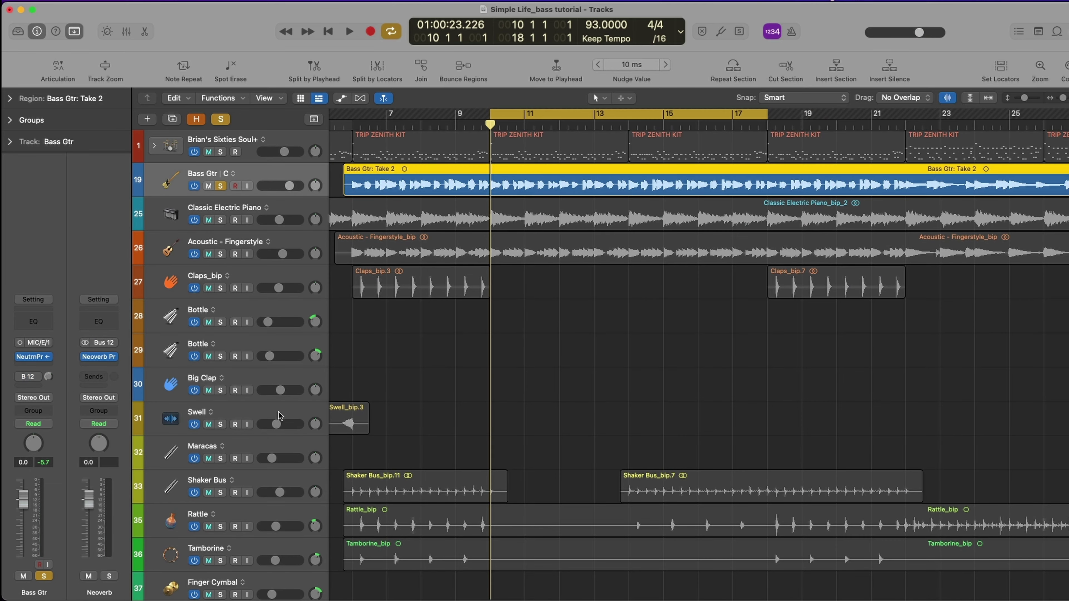
Open Neoverb on the reverb bus and start its Reverb Assistant.
{"action": "left_click", "coordinate": [101, 357]}
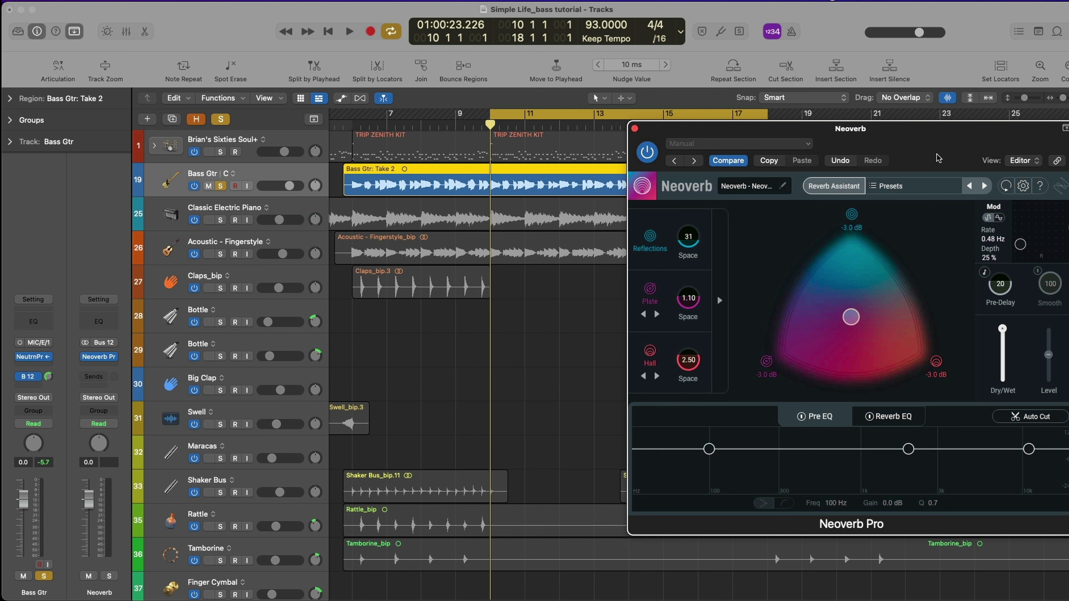
{"action": "left_click_drag", "start_coordinate": [930, 160], "coordinate": [928, 159]}
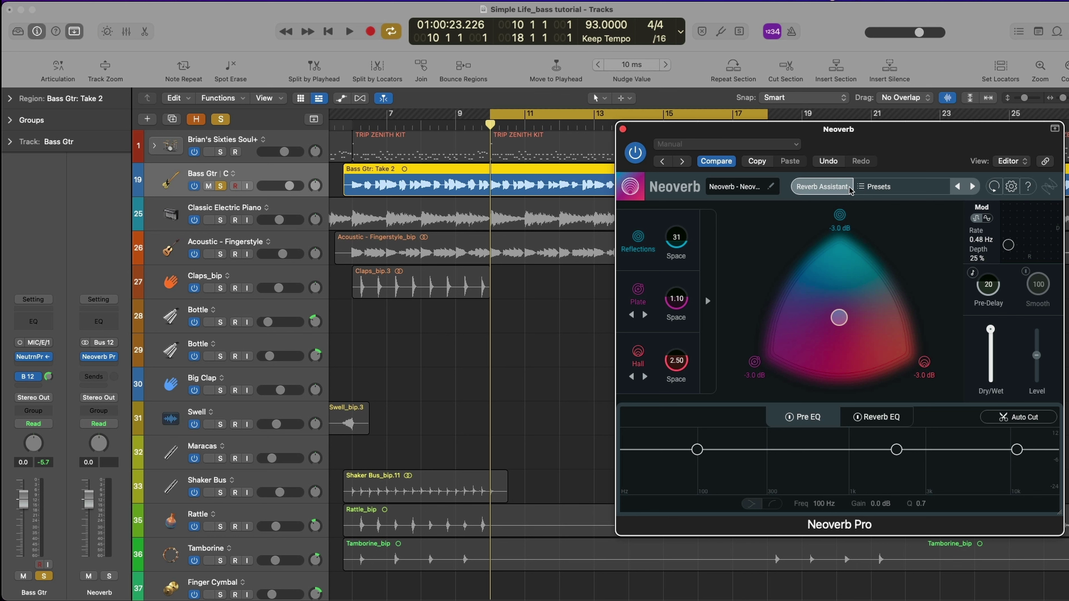
{"action": "left_click", "coordinate": [837, 190]}
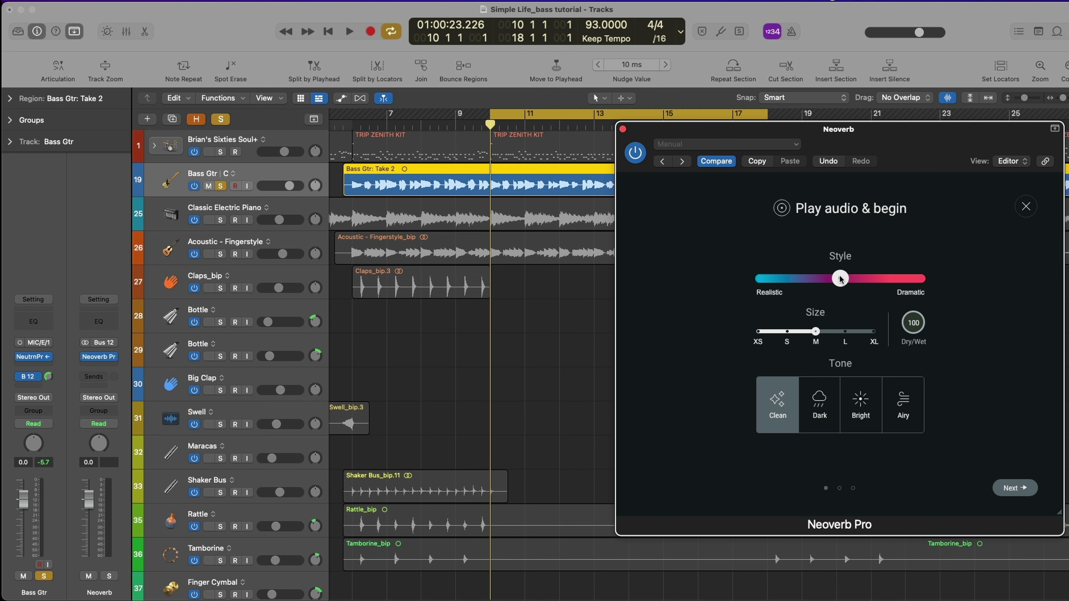
Set the Reverb Assistant's style fully to Realistic, size to S and tone to Dark while the bass plays.
{"action": "mouse_move", "coordinate": [841, 279]}
{"action": "left_mouse_down"}
{"action": "mouse_move", "coordinate": [862, 278]}
{"action": "mouse_move", "coordinate": [831, 274]}
{"action": "left_mouse_up"}
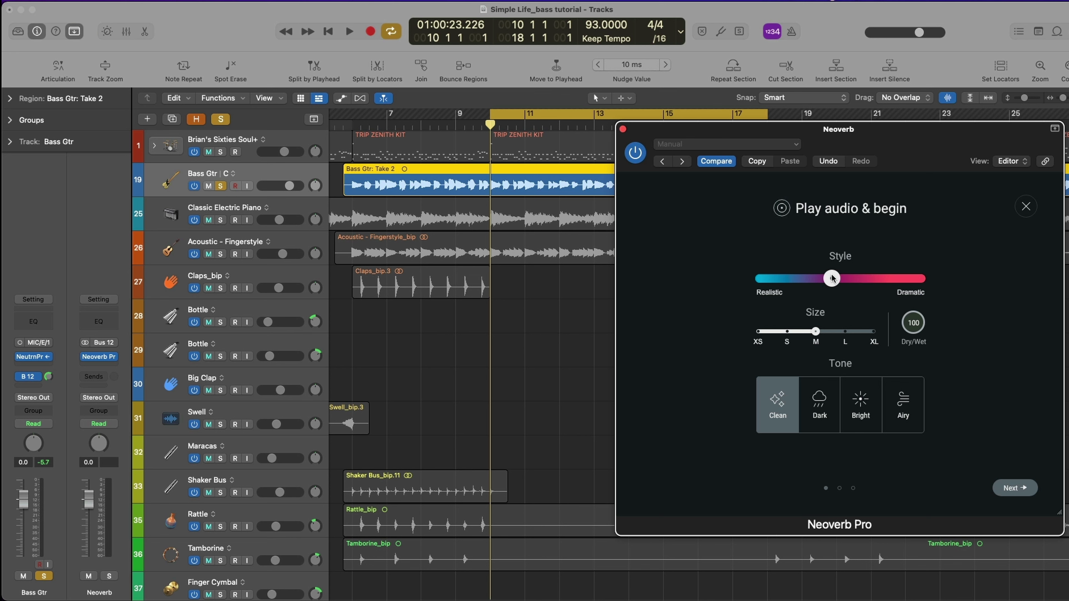
{"action": "key", "text": "space"}
{"action": "left_click_drag", "start_coordinate": [832, 278], "coordinate": [755, 279]}
{"action": "left_click", "coordinate": [787, 332]}
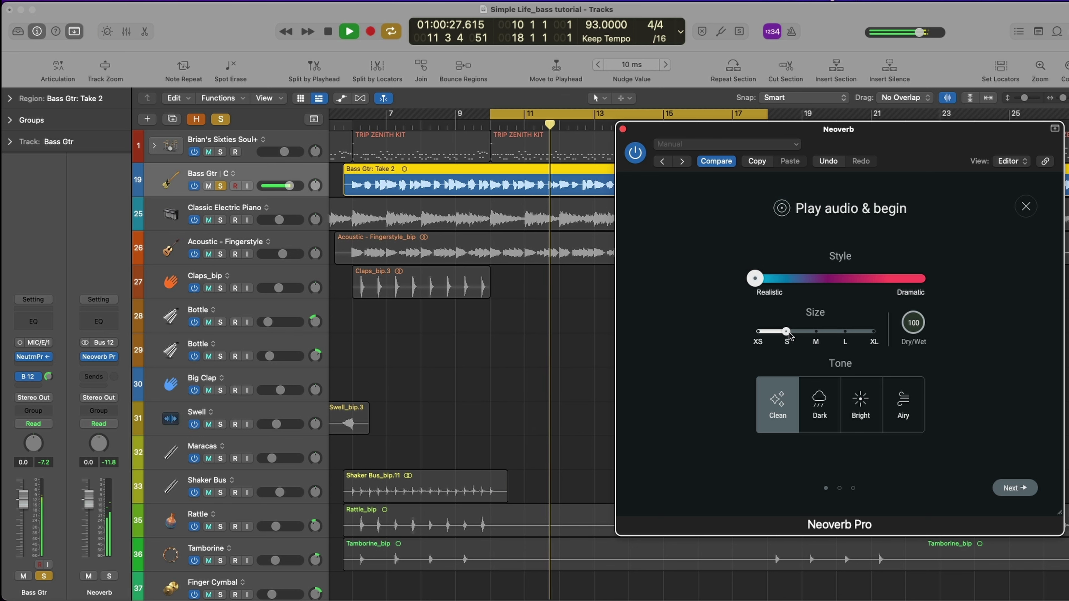
{"action": "left_click", "coordinate": [820, 400]}
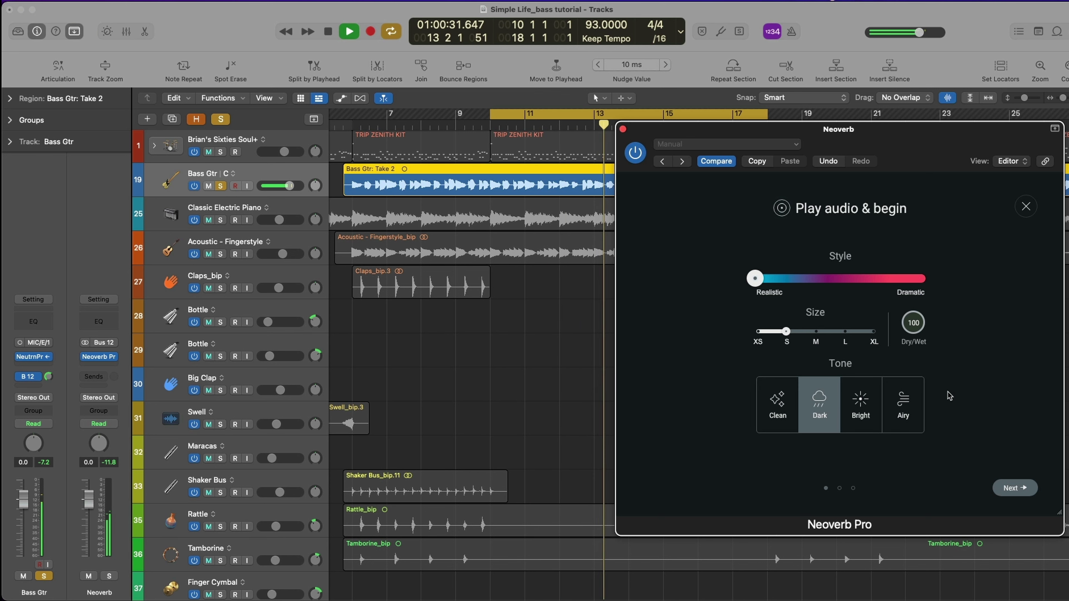
{"action": "key", "text": "space"}
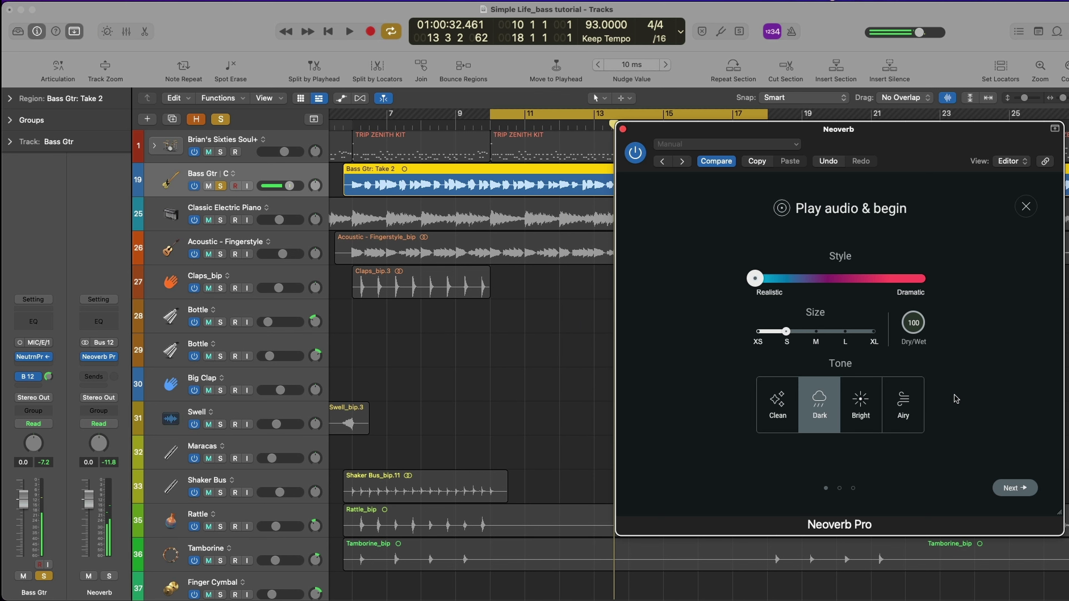
Let the Reverb Assistant analyse the playing bass and accept its Auto Cut and Unmask suggestion.
{"action": "left_click", "coordinate": [1015, 488]}
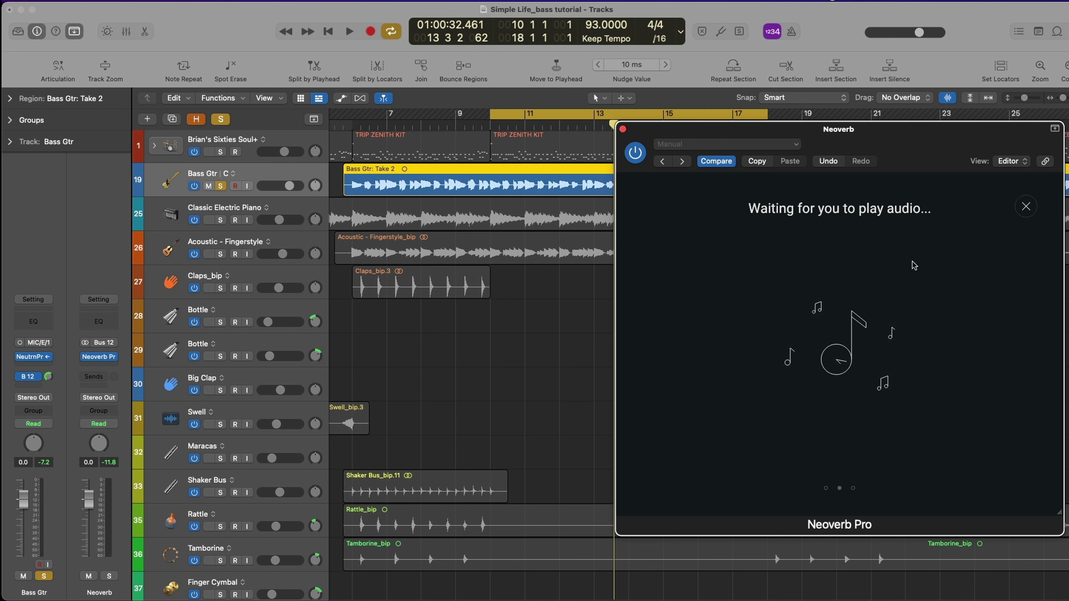
{"action": "key", "text": "space"}
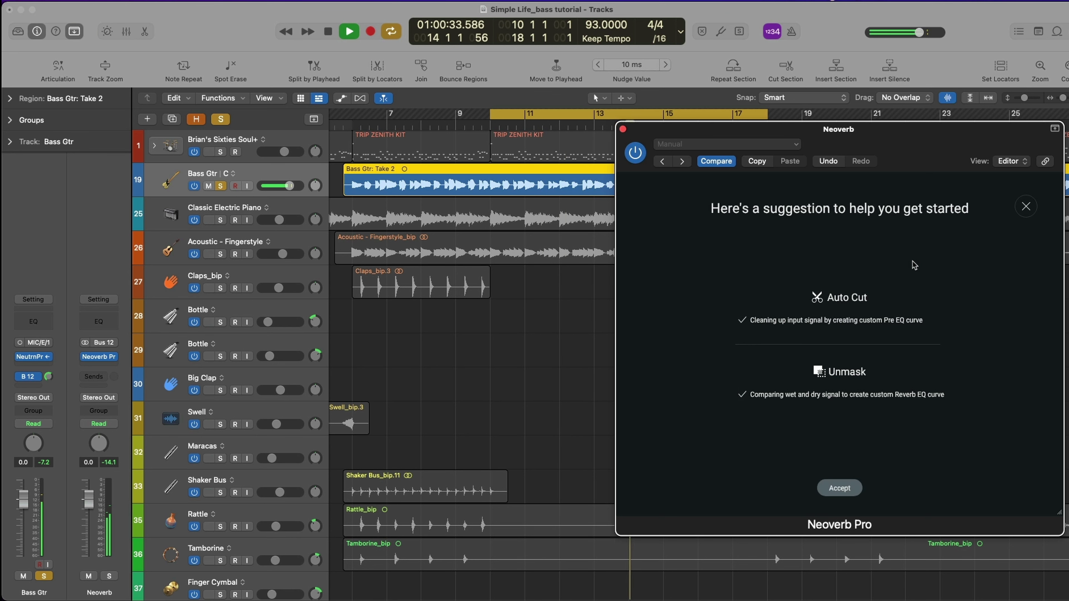
{"action": "key", "text": "space"}
{"action": "left_click", "coordinate": [840, 488]}
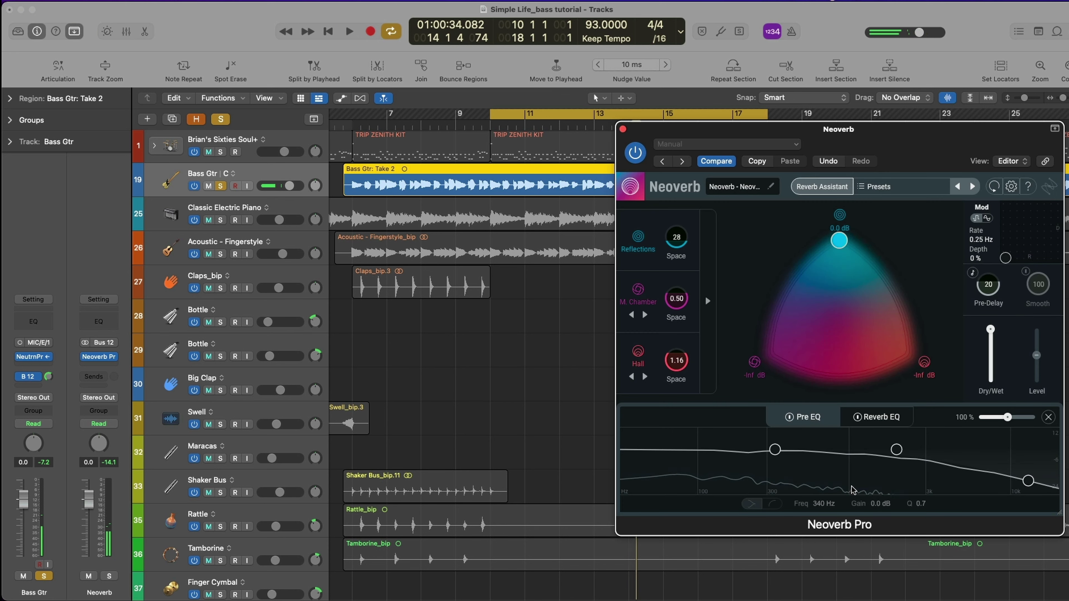
Change the Reverb EQ's low node to a highpass at about 302 Hz with a 24 dB/Octave slope.
{"action": "left_click", "coordinate": [886, 418]}
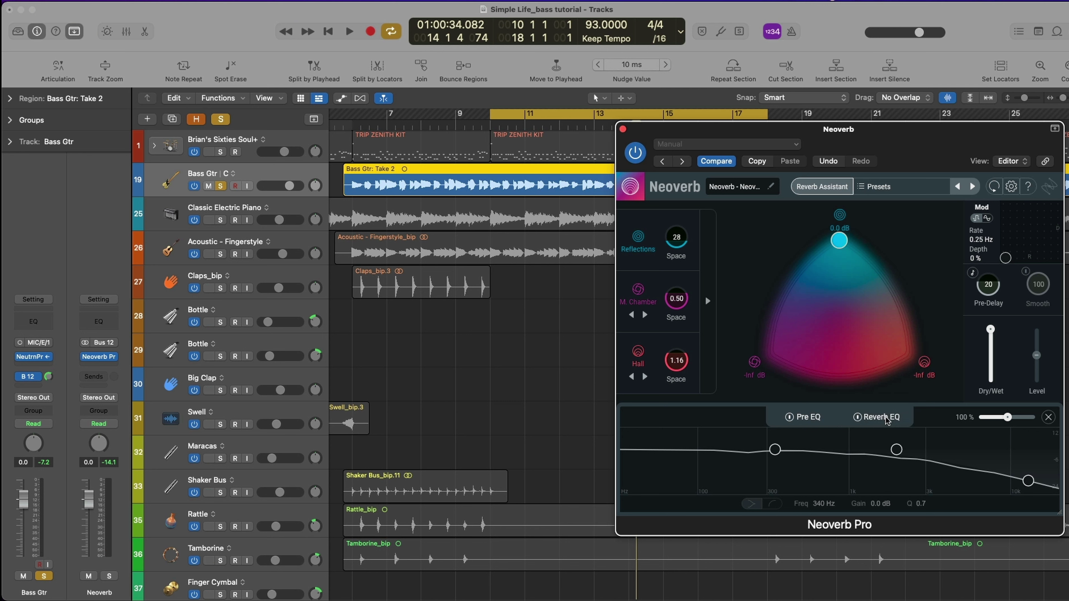
{"action": "left_click", "coordinate": [772, 503]}
{"action": "left_click_drag", "start_coordinate": [712, 452], "coordinate": [768, 452]}
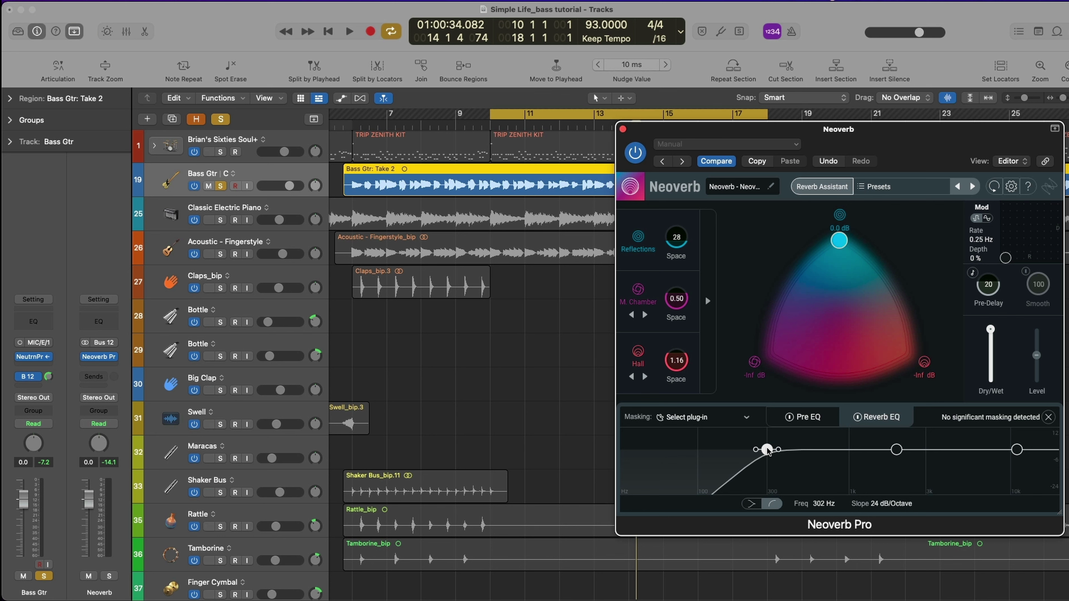
Audition the reverb and pull the Neoverb channel's volume fader far down.
{"action": "key", "text": "space"}
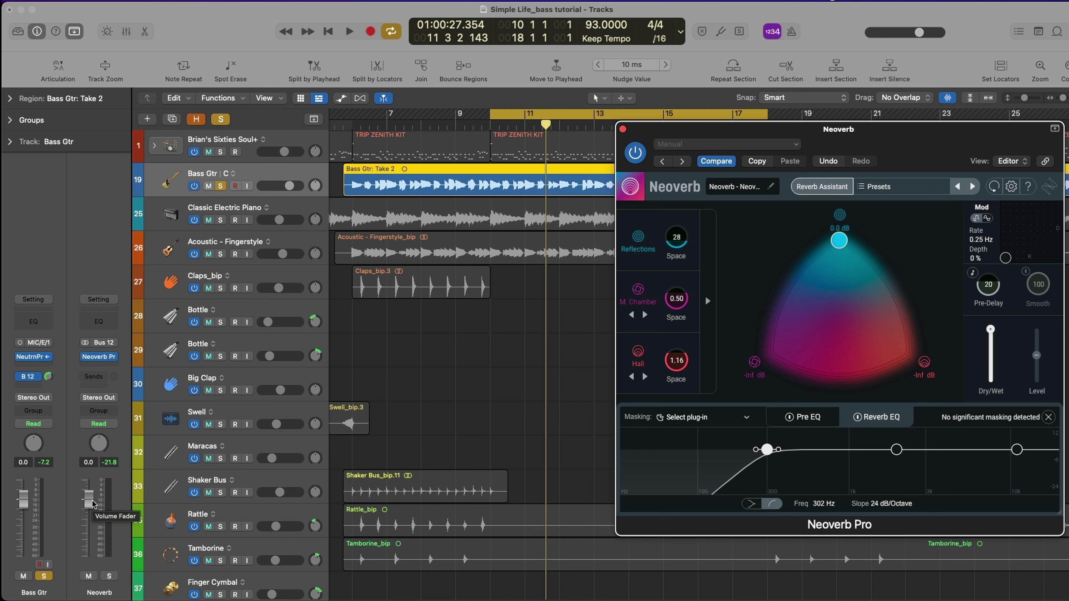
{"action": "left_click_drag", "start_coordinate": [92, 504], "coordinate": [94, 566]}
Compare the bass playback with Neutron and Neoverb bypassed and with both active.
{"action": "key", "text": "space"}
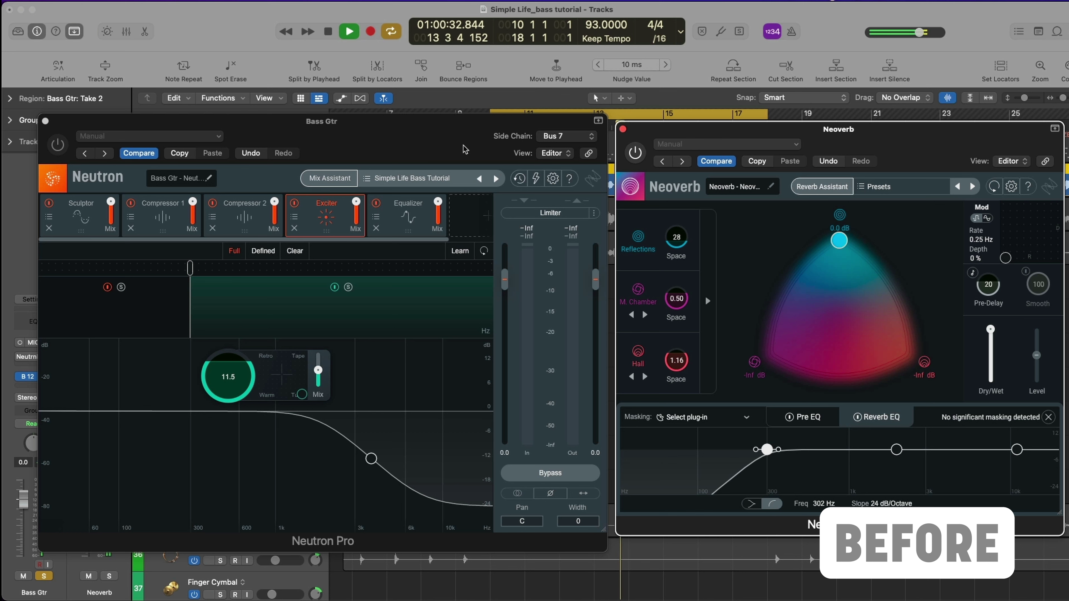
{"action": "key", "text": "space"}
{"action": "key", "text": "space"}
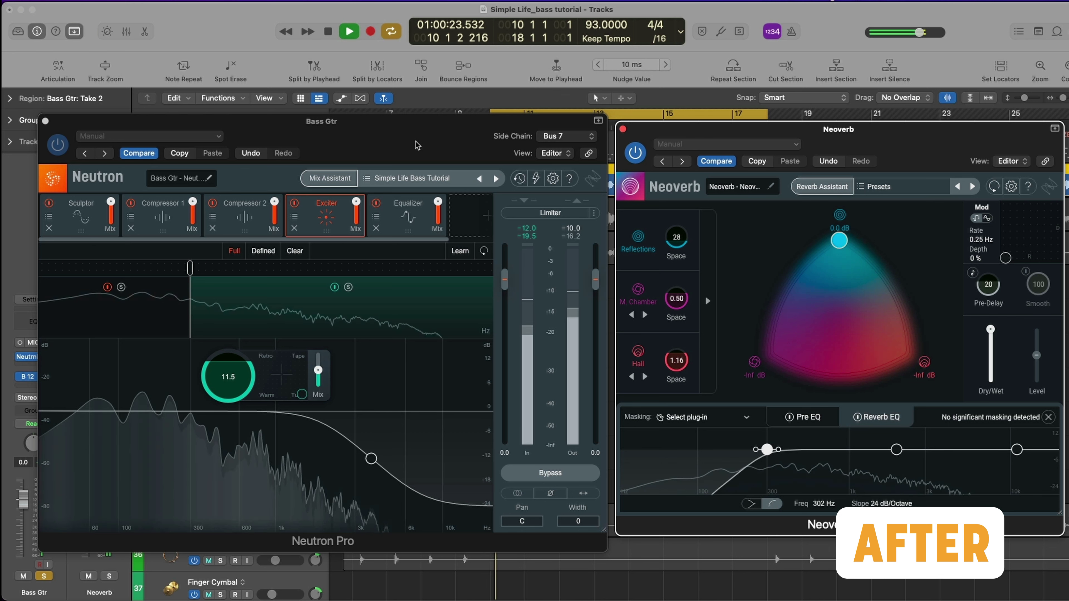